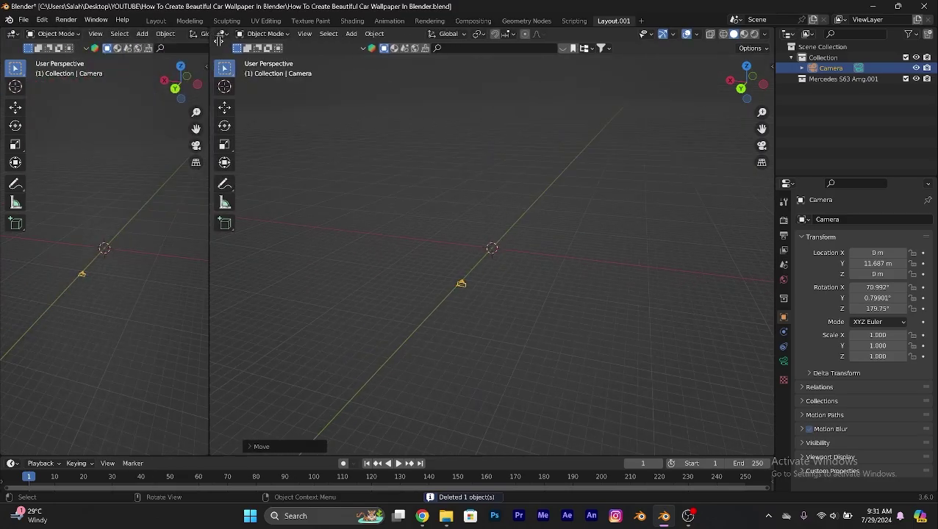
Step: Show the camera view in the narrower viewport with gizmos and overlays hidden, and collapse the toolbars in both viewports
left_click(273, 145)
scroll(260, 37, "down", 3)
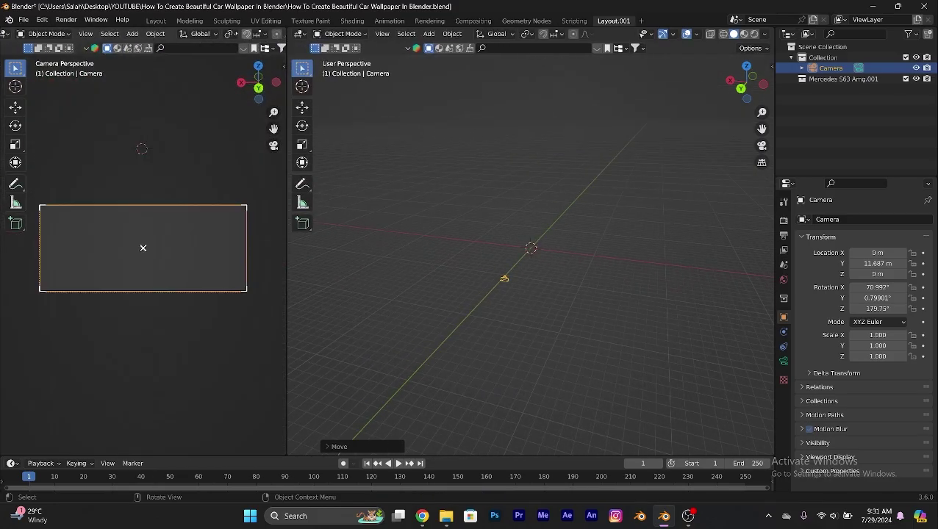
left_click(260, 35)
left_click(281, 35)
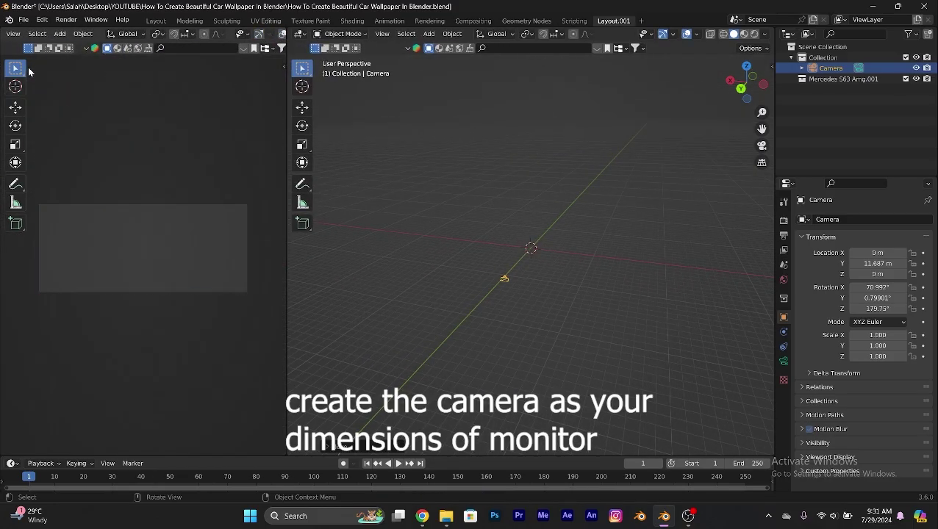
left_click_drag(27, 67, 5, 68)
key("g")
key("y")
left_click(468, 262)
left_click_drag(314, 72, 292, 72)
Step: Add a mesh plane at the scene origin and frame it in the perspective viewport
middle_click_drag(566, 192, 517, 197)
key("shift+a")
mouse_move(516, 42)
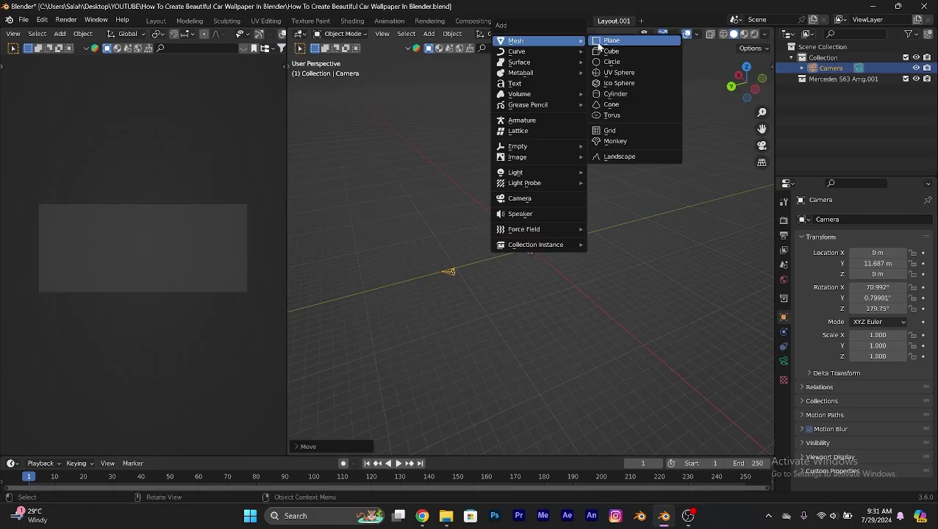
left_click(601, 44)
key("KP_Decimal")
Step: Add an Ocean modifier to the plane
left_click(781, 334)
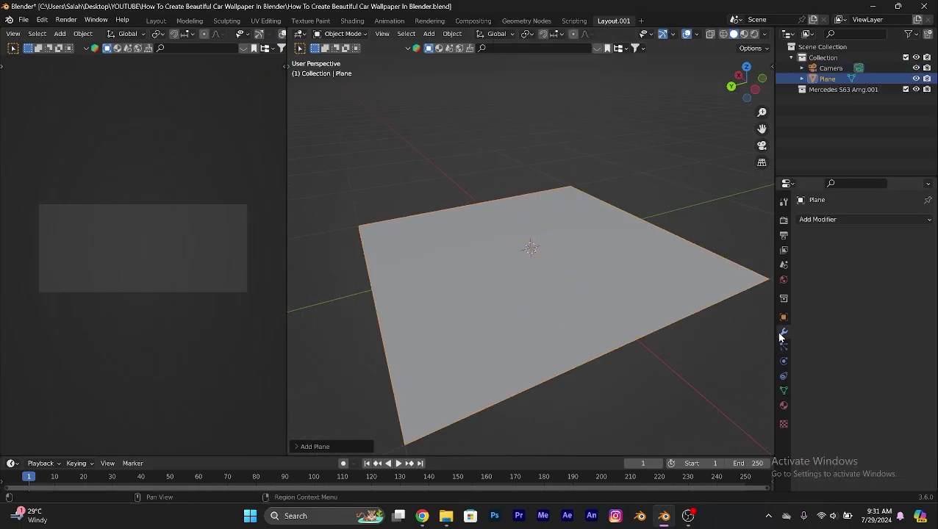
left_click(830, 219)
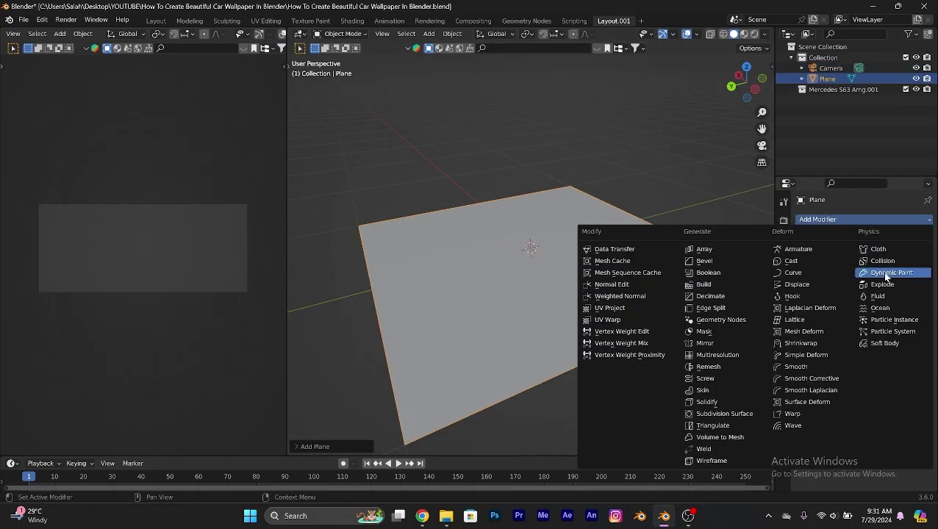
left_click(882, 309)
scroll(442, 250, "down", 10)
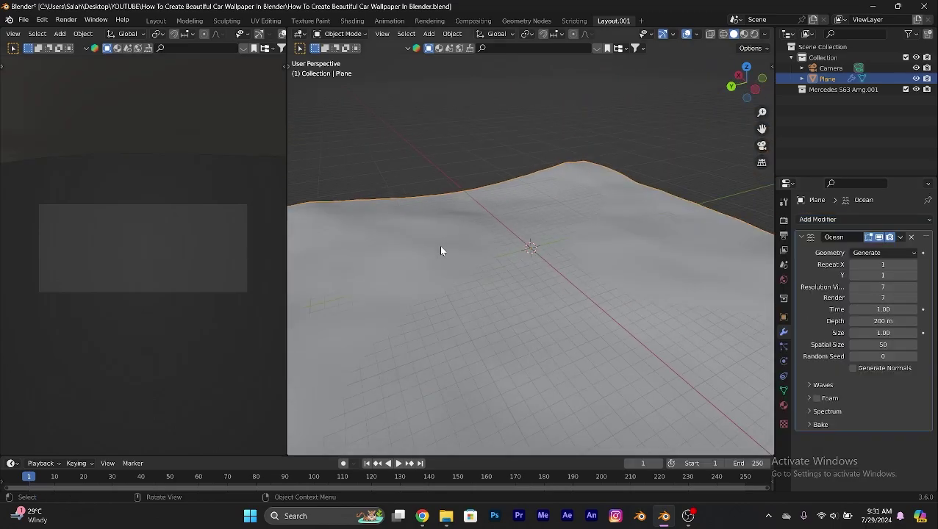
Step: Raise the camera along the global Z axis so it looks over the ocean surface from above
left_click(831, 68)
key("g")
key("z")
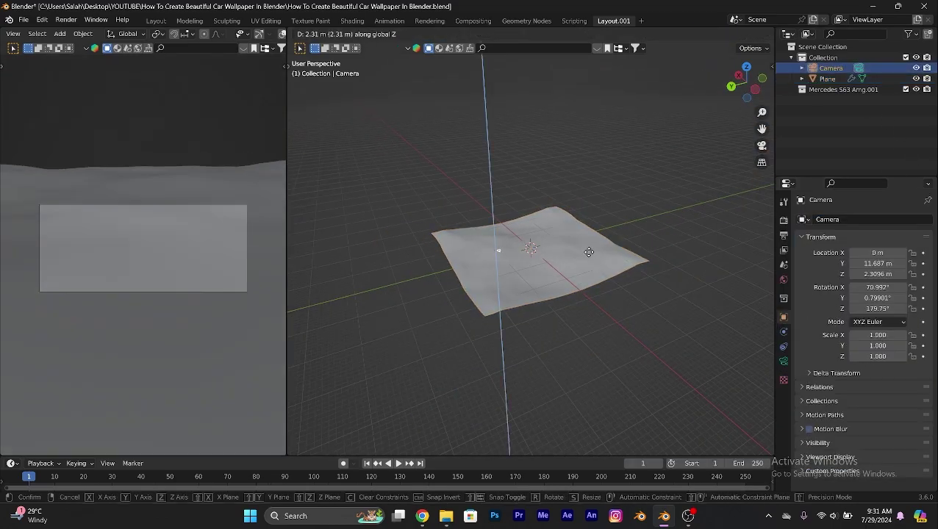
key("z")
key("z")
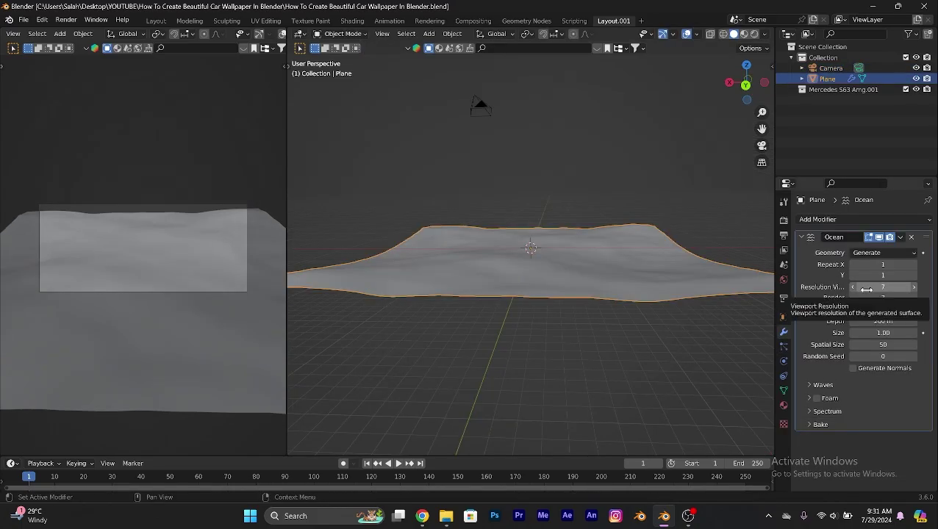
Step: Set the Ocean modifier's viewport resolution to 16 and its render resolution to 30
left_click(886, 287)
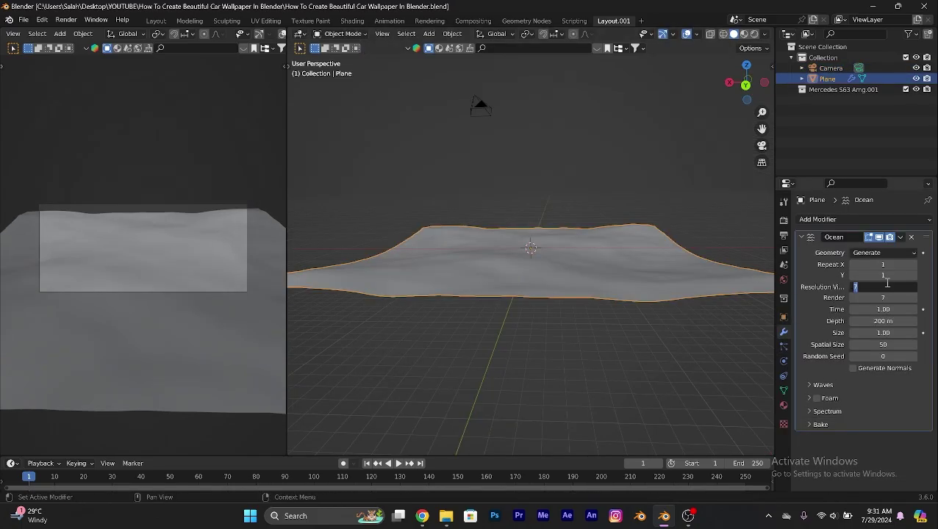
left_click(818, 287)
middle_click_drag(738, 276, 708, 280)
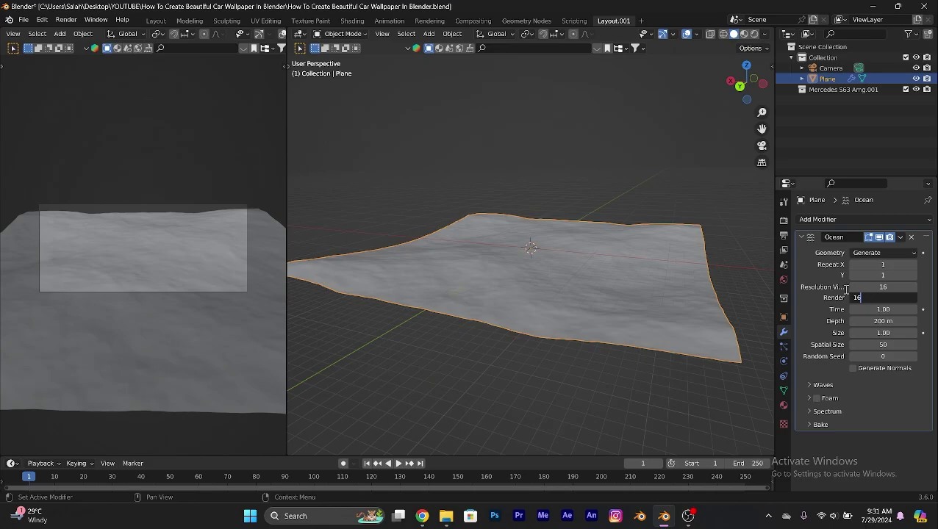
key("Return")
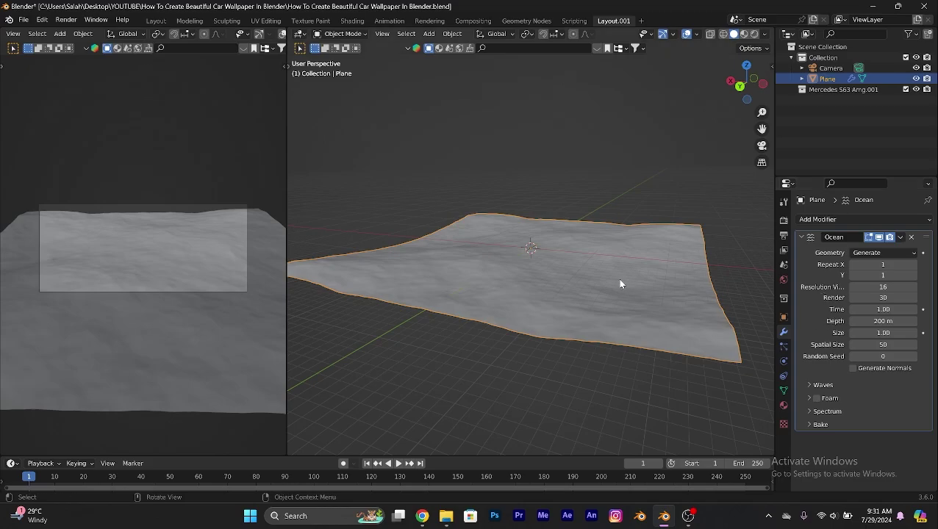
middle_click_drag(619, 284, 609, 292)
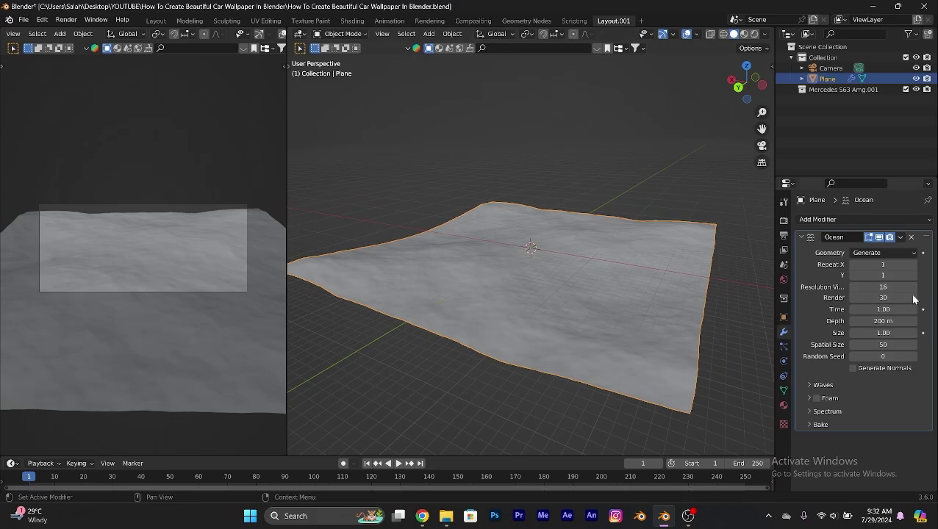
middle_click_drag(683, 290, 640, 305)
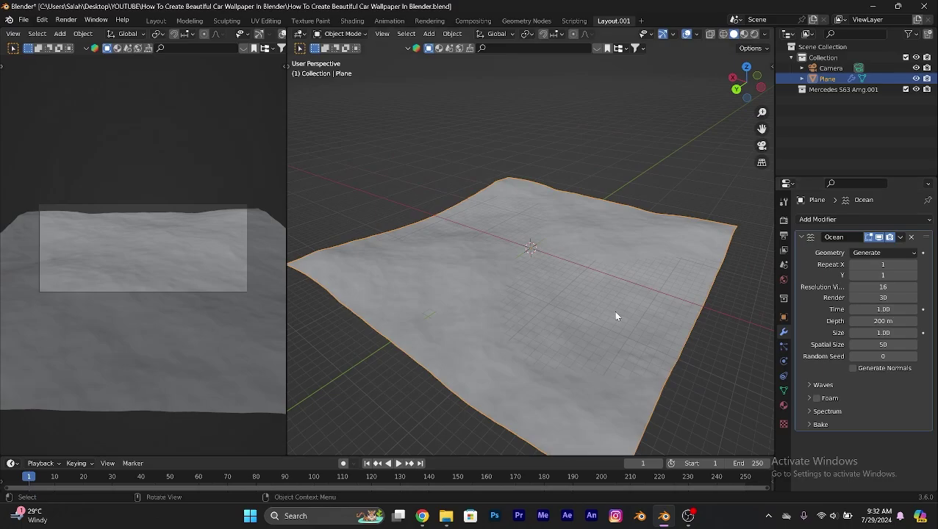
Step: Keyframe the Ocean modifier's Time at 1.00 on frame 1 and at 17.50 on frame 100
left_click(822, 385)
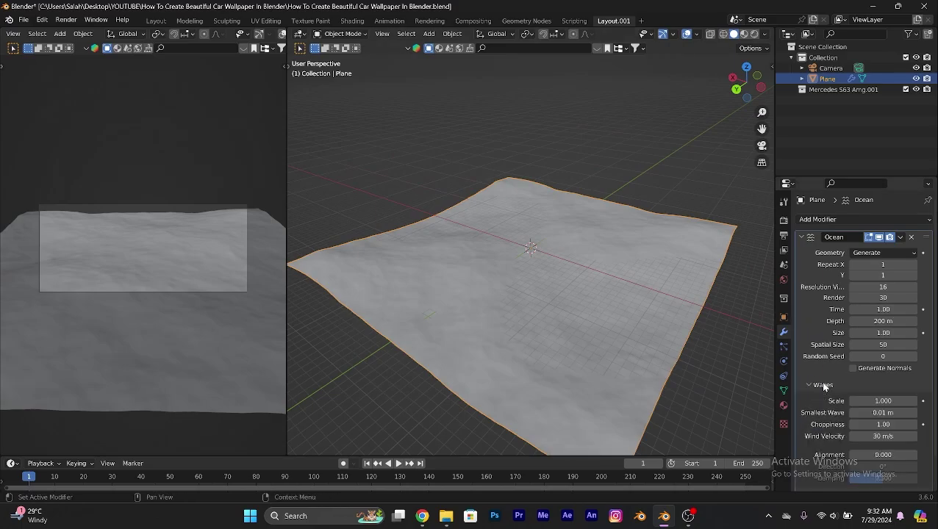
left_click(823, 387)
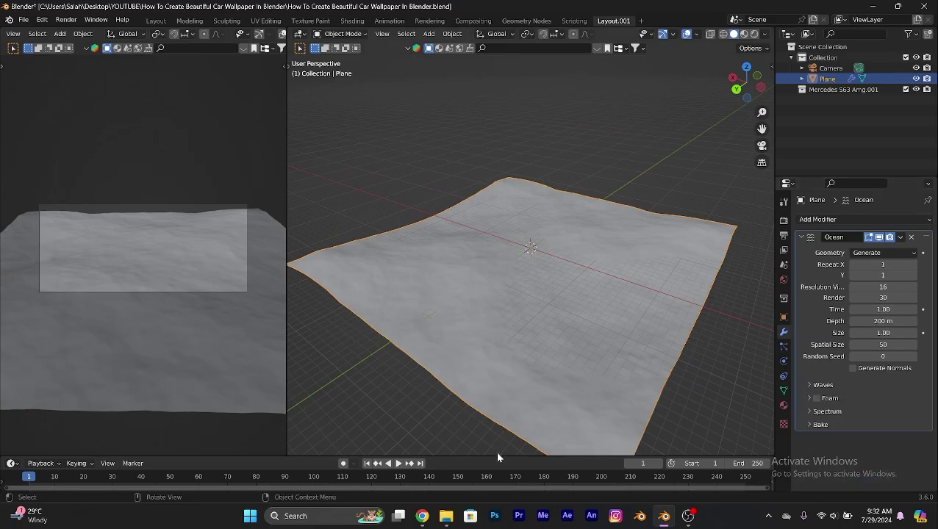
left_click(922, 310)
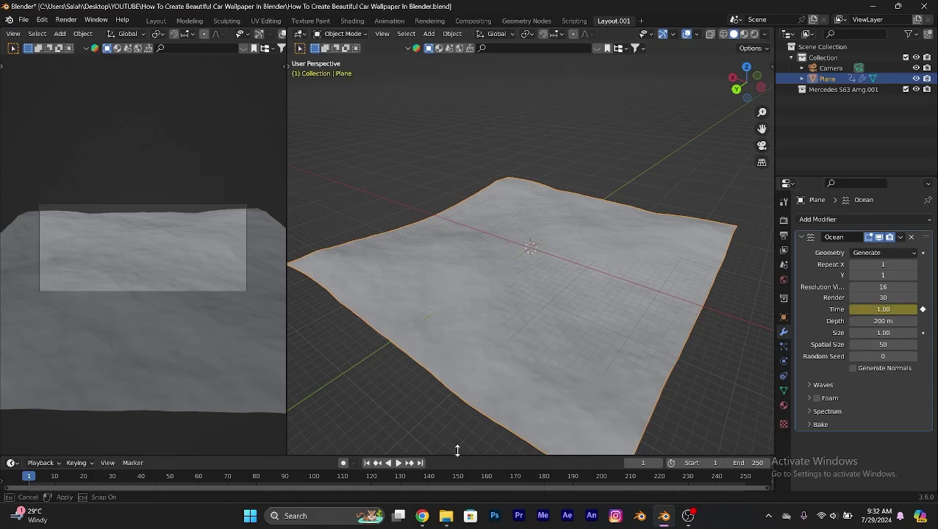
left_click_drag(454, 455, 206, 385)
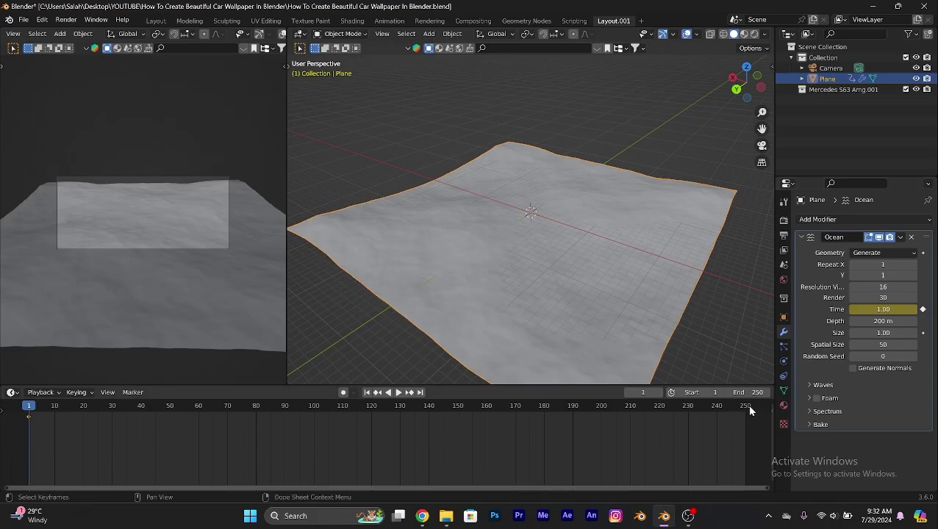
left_click_drag(883, 310, 937, 310)
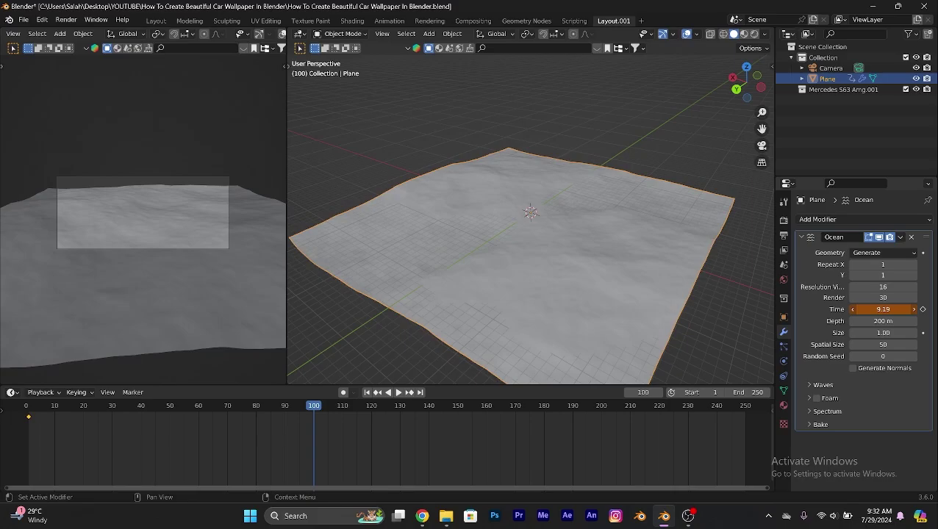
left_click(924, 310)
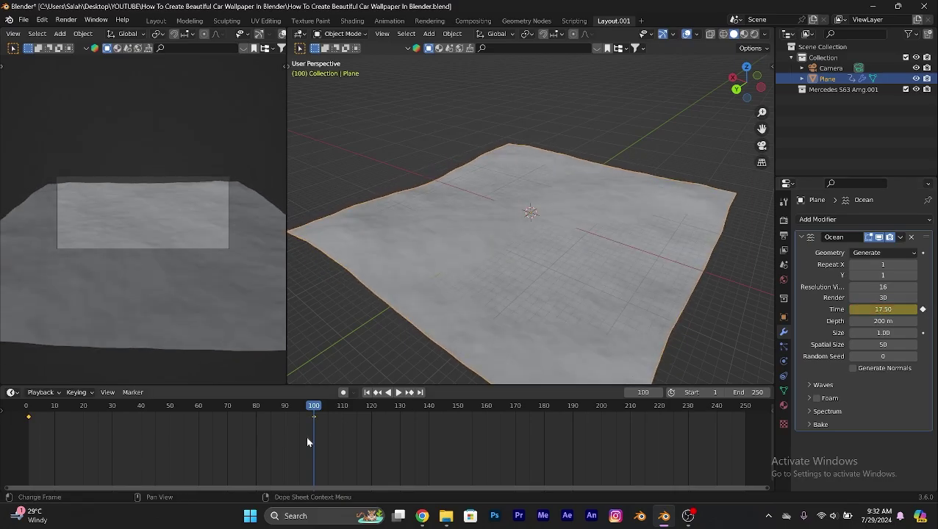
Step: Set the interpolation mode of the ocean's Time keyframes to Linear
right_click(236, 418)
mouse_move(237, 418)
left_click(290, 359)
Step: Play the ocean animation from the first frame and set the scene's end frame to 100
left_click(367, 392)
left_click(398, 392)
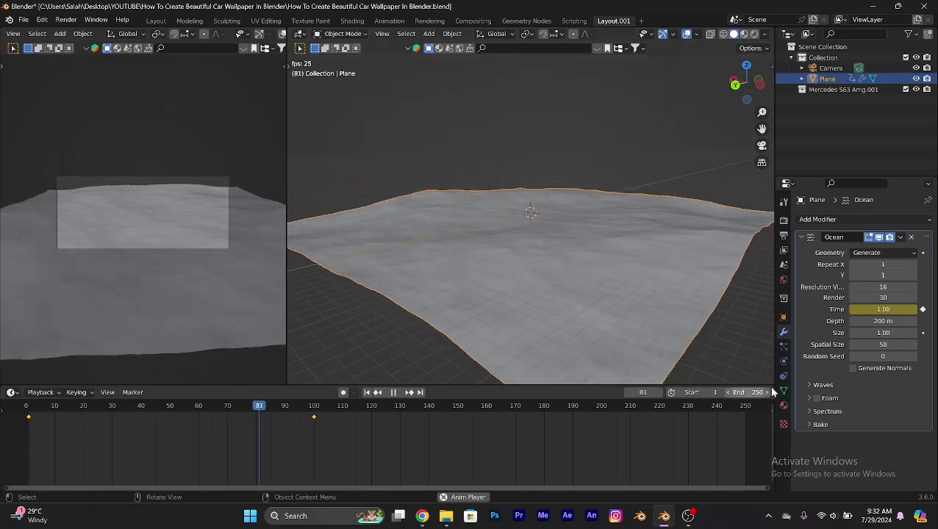
key("space")
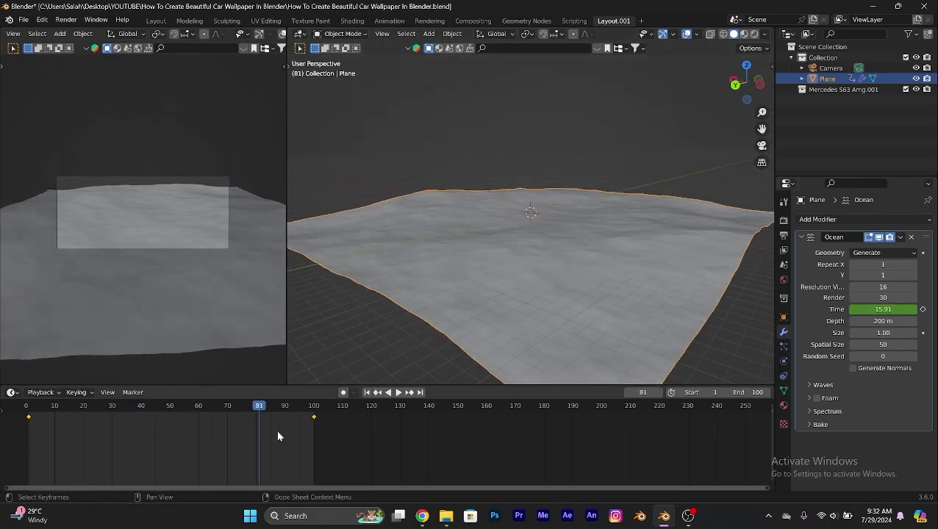
Step: Reapply Linear interpolation to the Time keyframes and play the animation to check the wave motion
right_click(277, 430)
mouse_move(259, 422)
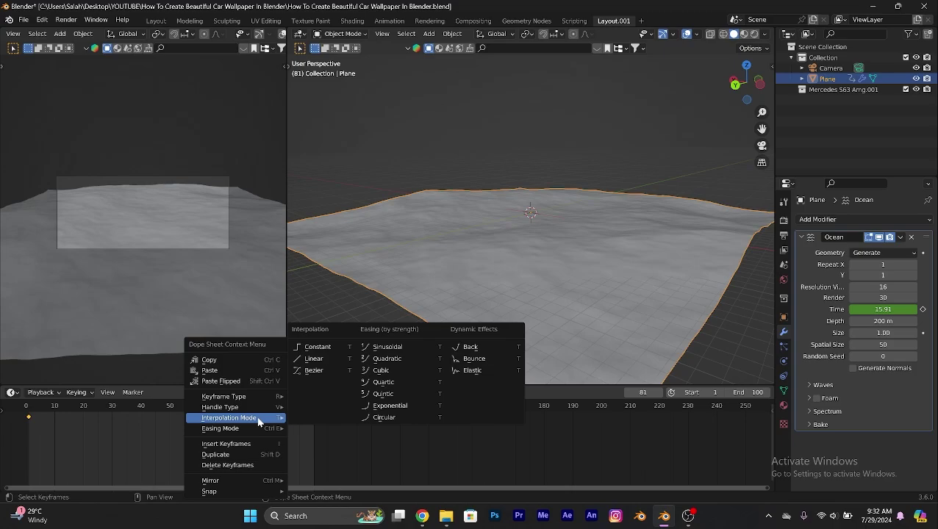
right_click(118, 432)
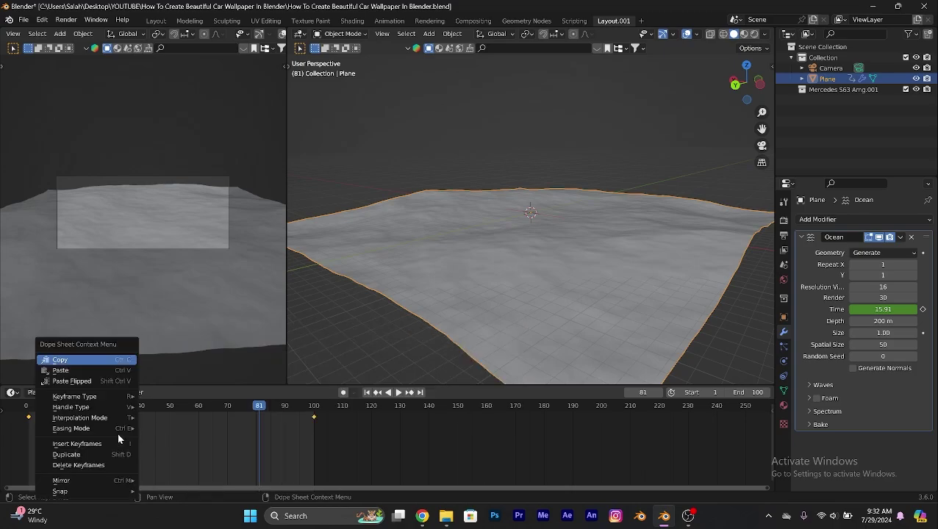
mouse_move(85, 425)
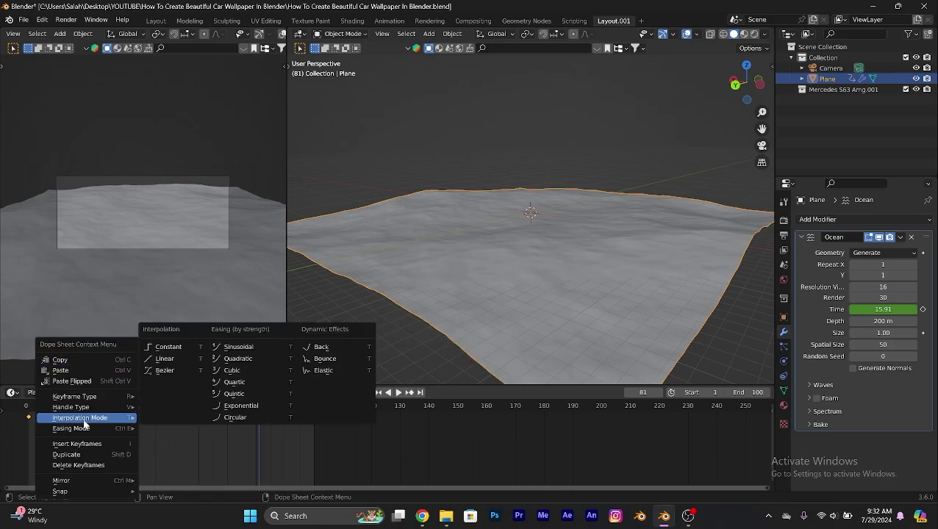
left_click(166, 359)
key("space")
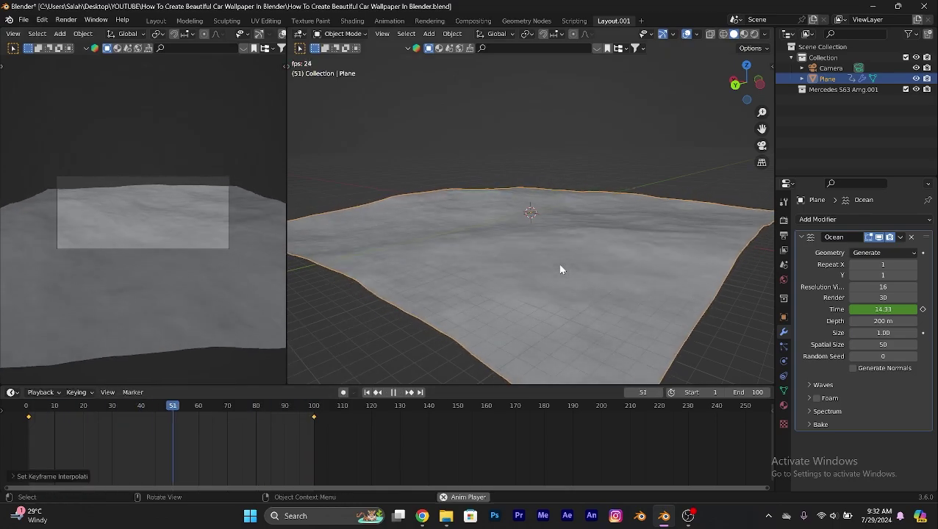
key("space")
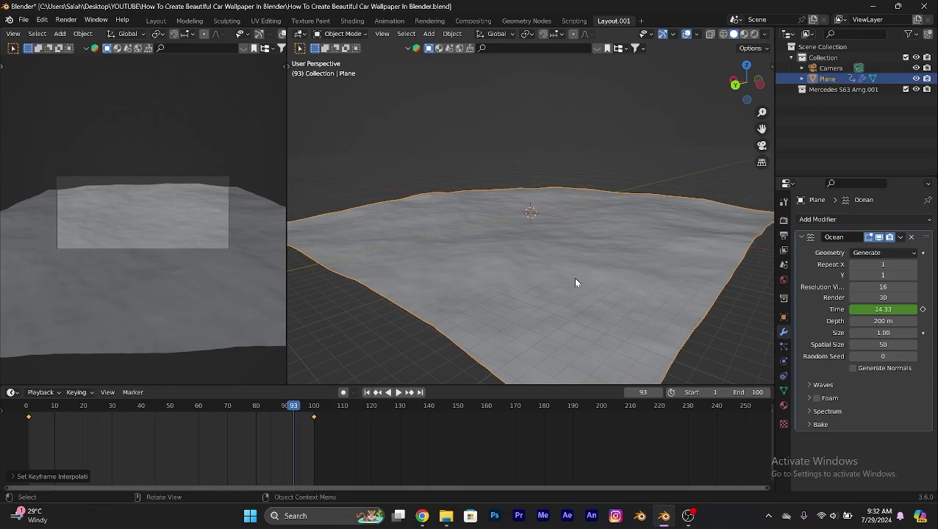
mouse_move(618, 294)
middle_mouse_down()
mouse_move(587, 271)
mouse_move(616, 289)
middle_mouse_up()
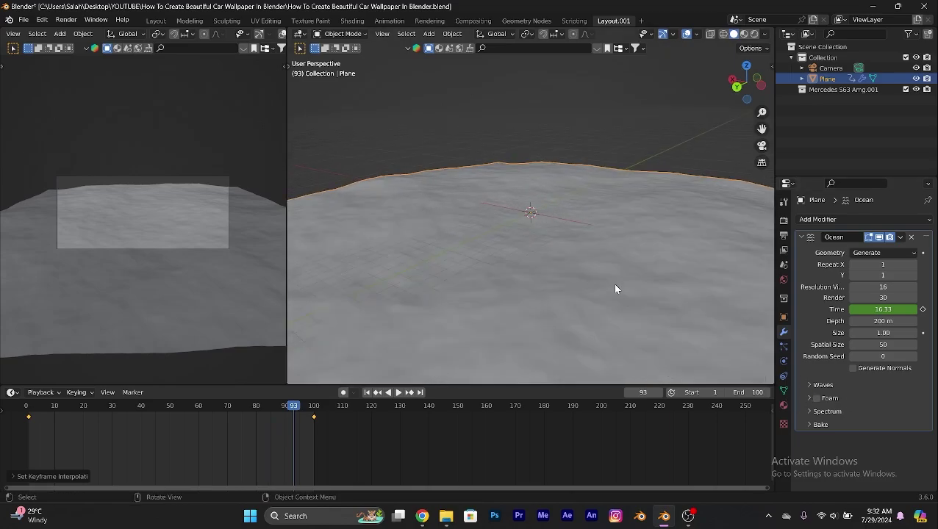
Step: Set the Ocean modifier's wave scale to 3.800 and play back the taller waves
left_click(823, 384)
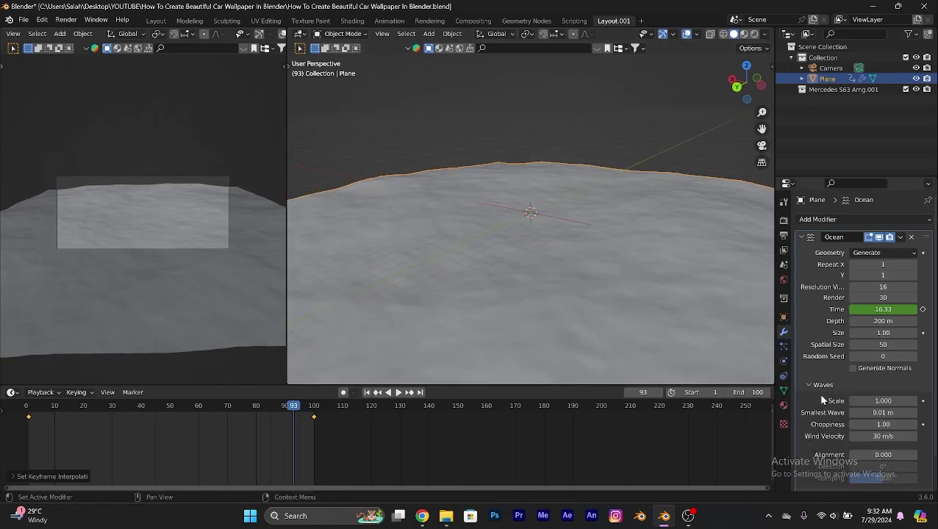
left_click_drag(891, 401, 913, 401)
key("space")
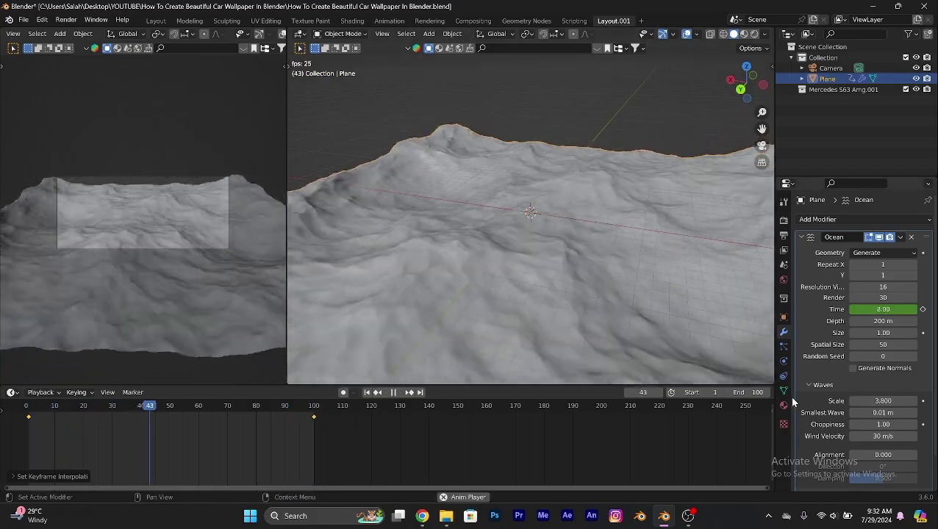
key("space")
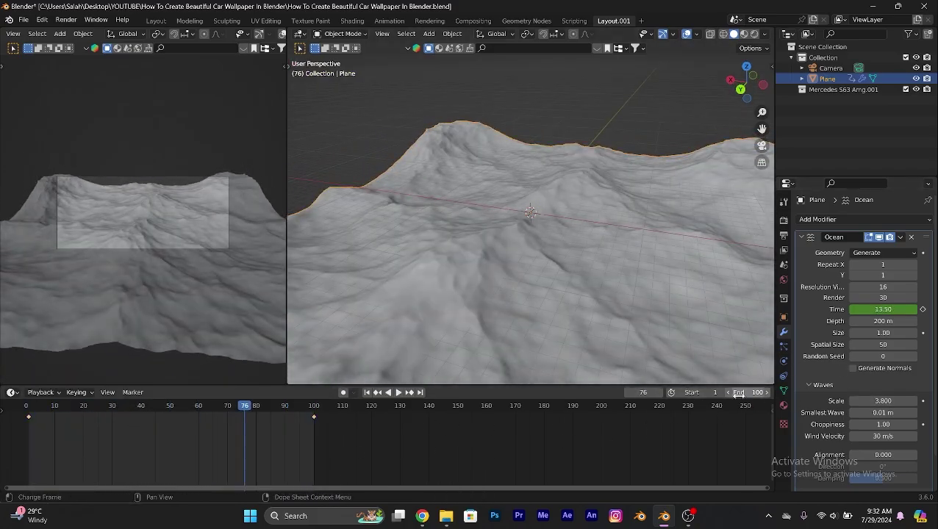
Step: Move the last Time keyframe to frame 150, set the scene's end frame to 180, and preview the animation
left_click_drag(739, 394, 779, 393)
left_click_drag(315, 417, 458, 423)
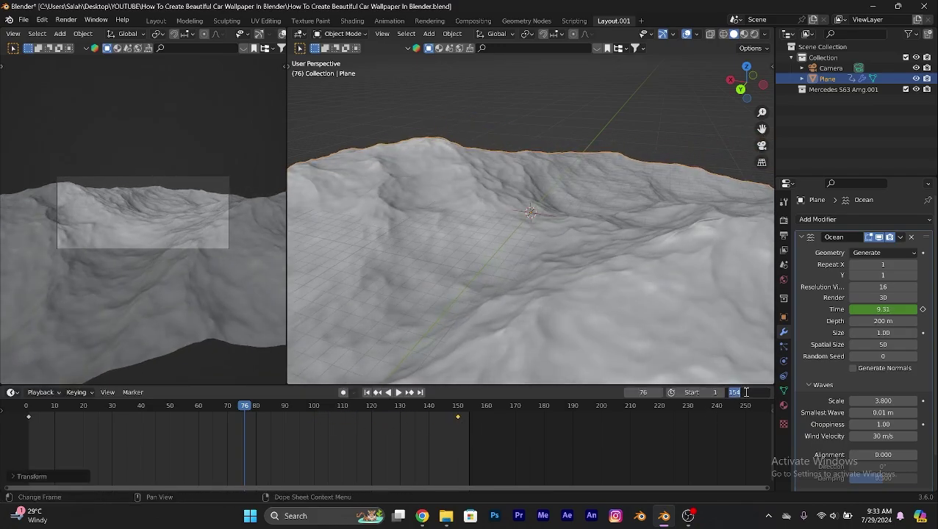
key("Return")
key("space")
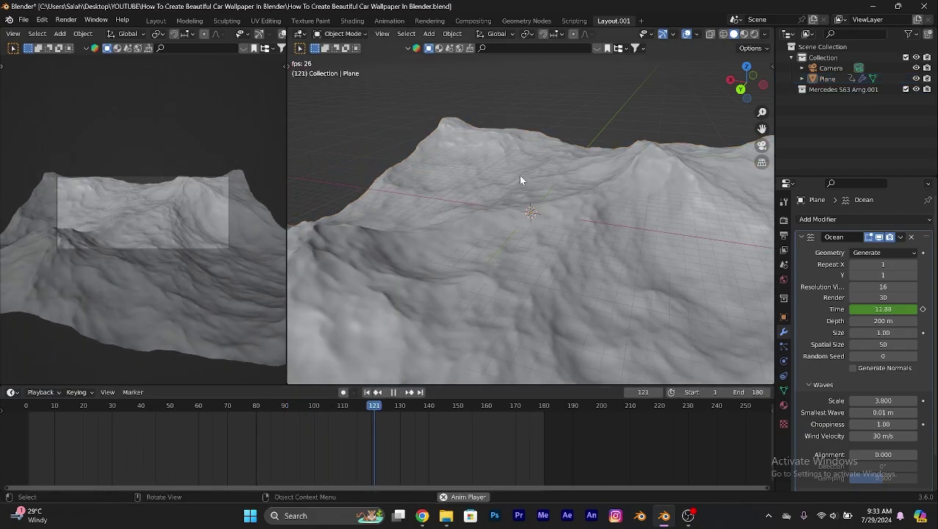
middle_click_drag(520, 179, 503, 214)
key("space")
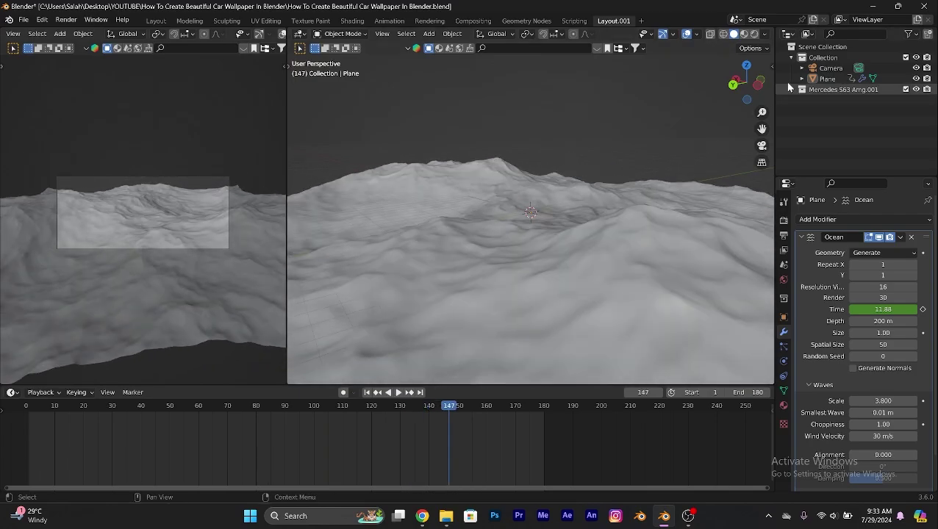
Step: Move the camera closer and lower over the ocean, to about 17.48 m on Y and 8.87 m on Z
left_click(830, 67)
key("g")
key("y")
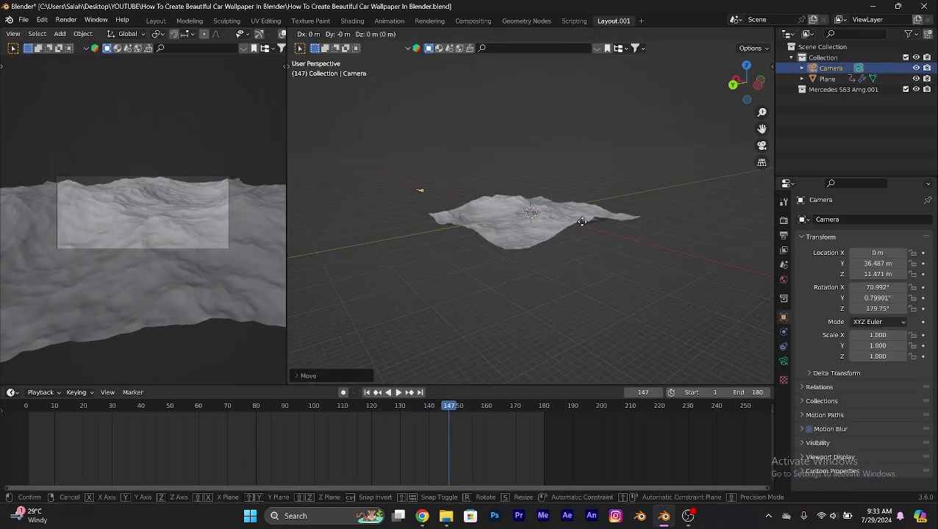
left_click(642, 242)
key("g")
key("z")
left_click(642, 242)
Step: Switch to Chrome and examine the dark ocean wave reference and its related images on Pinterest
key("alt+Tab")
key("alt+Tab")
key("alt+Tab")
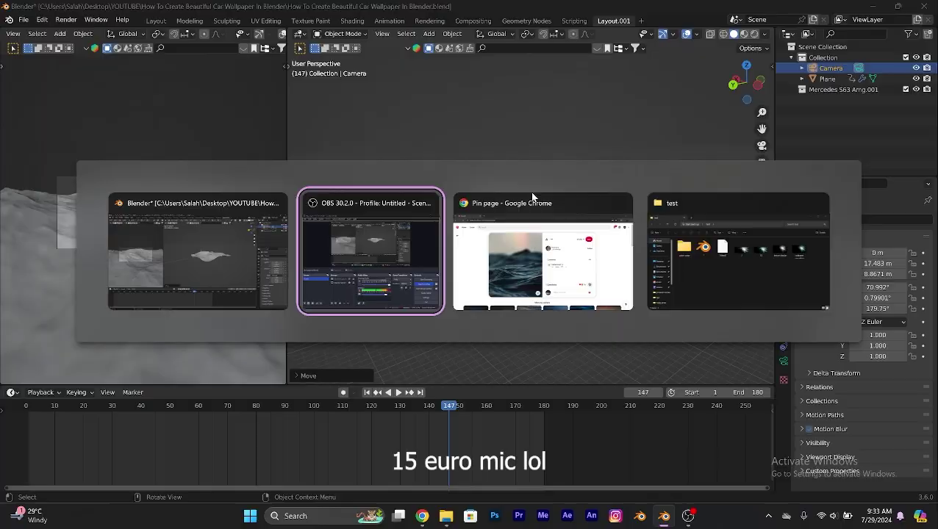
left_click(534, 197, "alt")
mouse_move(285, 294)
right_click(327, 205)
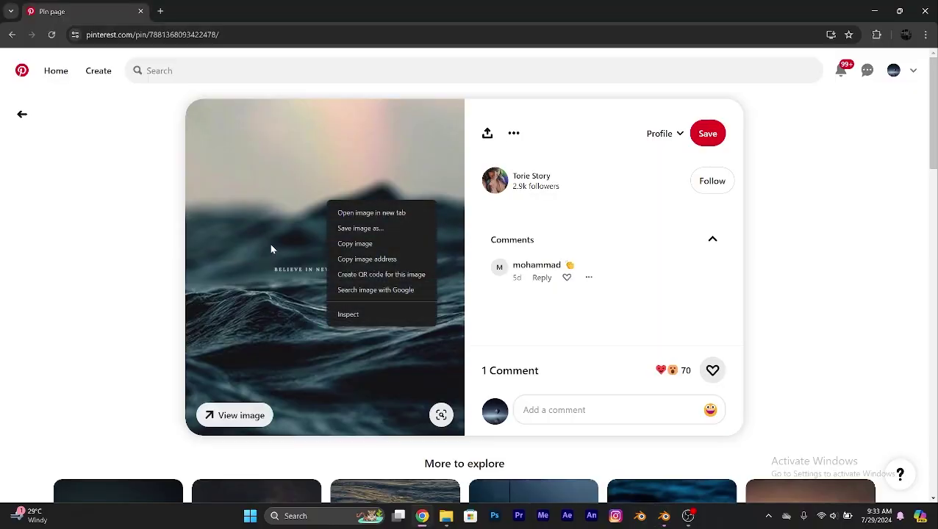
left_click(105, 263)
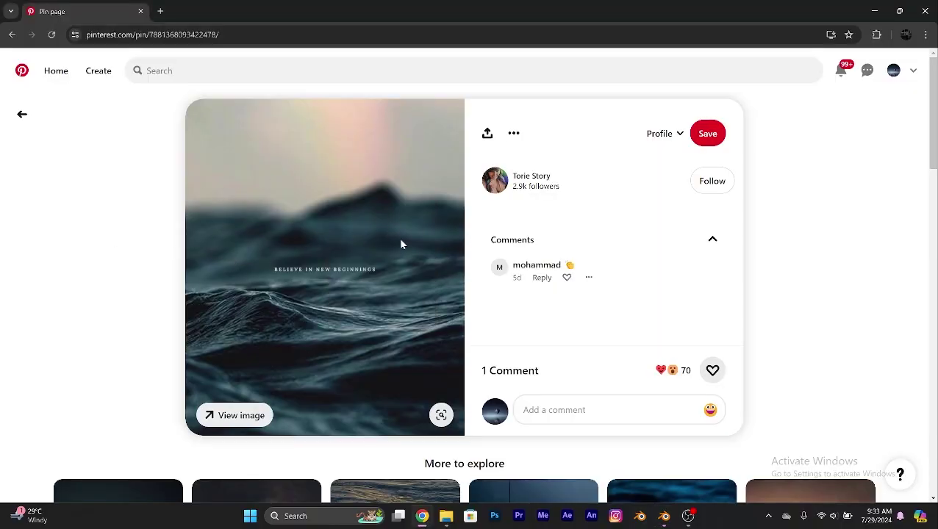
scroll(294, 235, "down", 6)
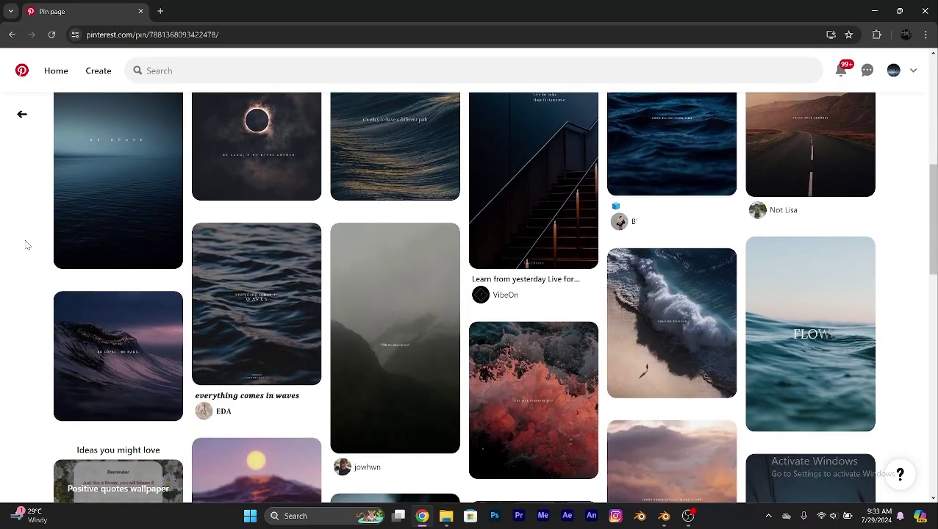
scroll(541, 264, "up", 2)
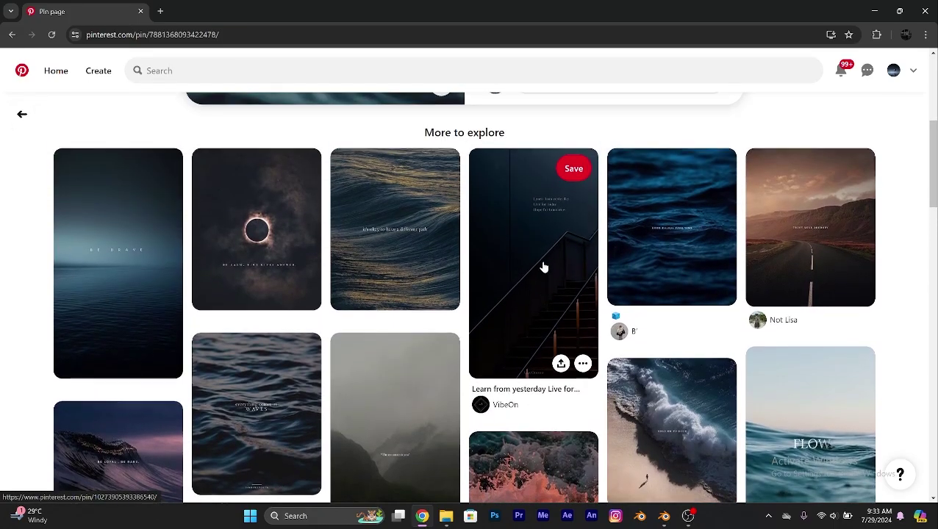
scroll(462, 285, "down", 4)
scroll(461, 284, "up", 8)
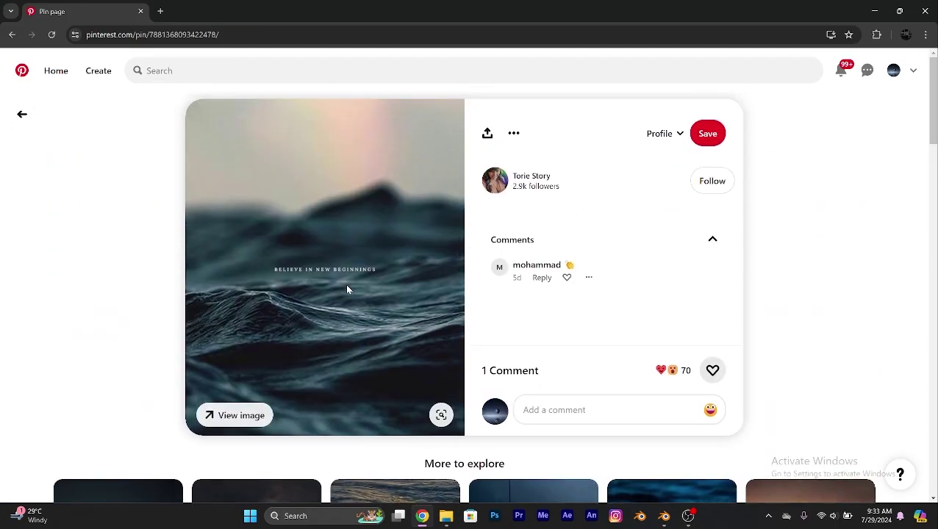
scroll(59, 269, "down", 18)
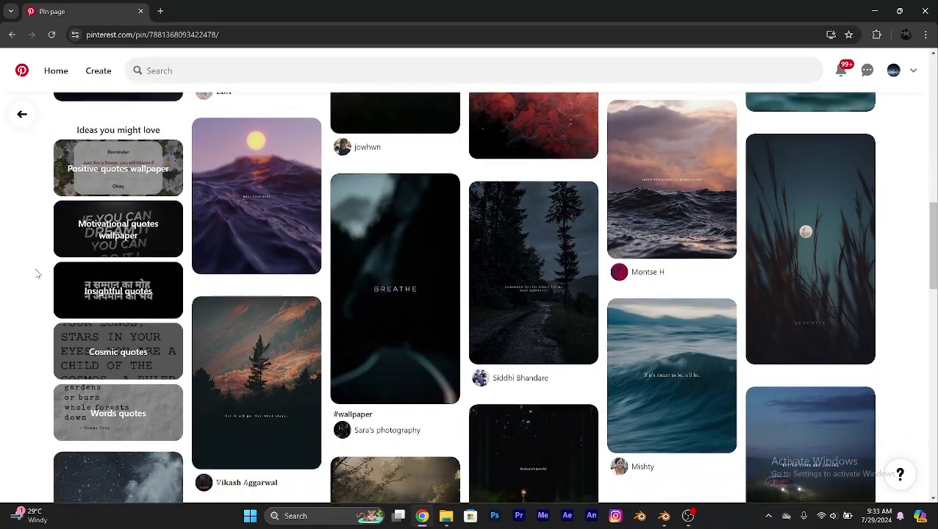
scroll(40, 264, "up", 10)
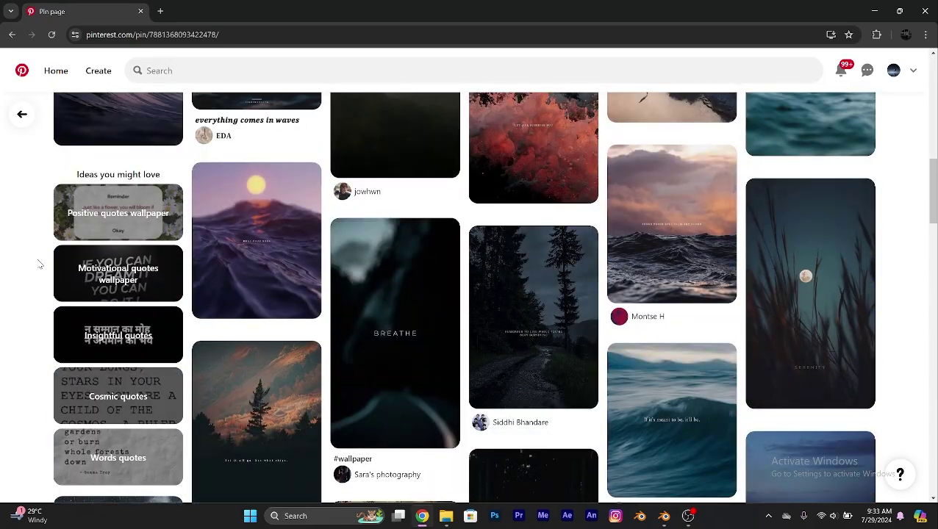
scroll(40, 264, "up", 8)
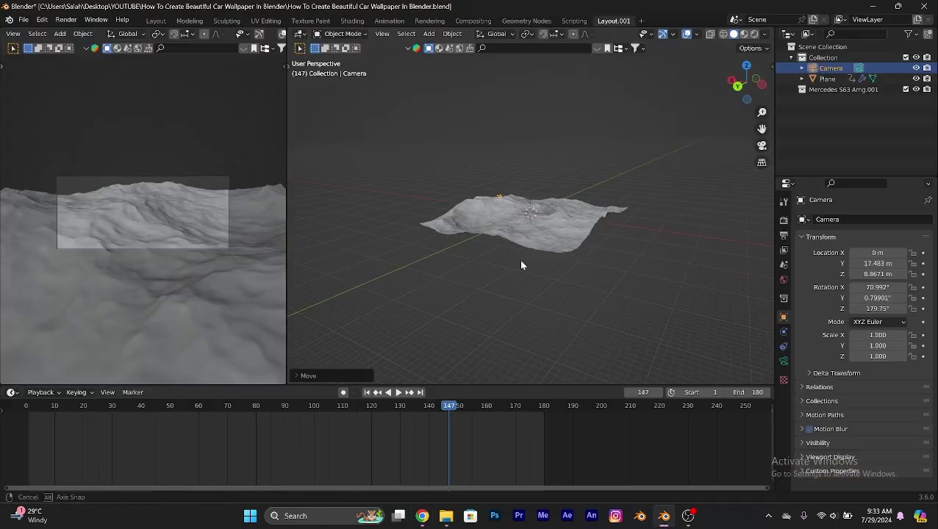
Step: Set the camera's X rotation to 91° and Y rotation to 0°, and lower it along Z toward the water
middle_click_drag(521, 261, 524, 261)
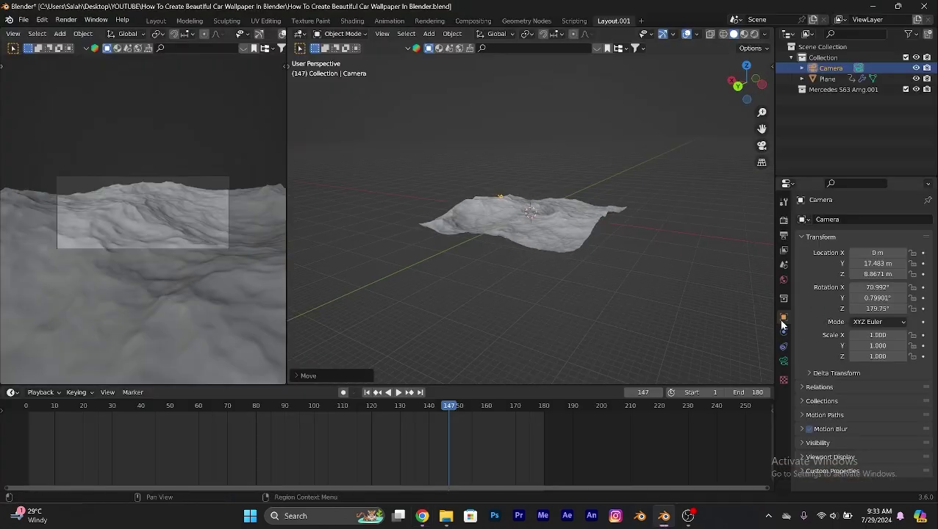
key("Return")
left_click(863, 293)
type("91")
key("Return")
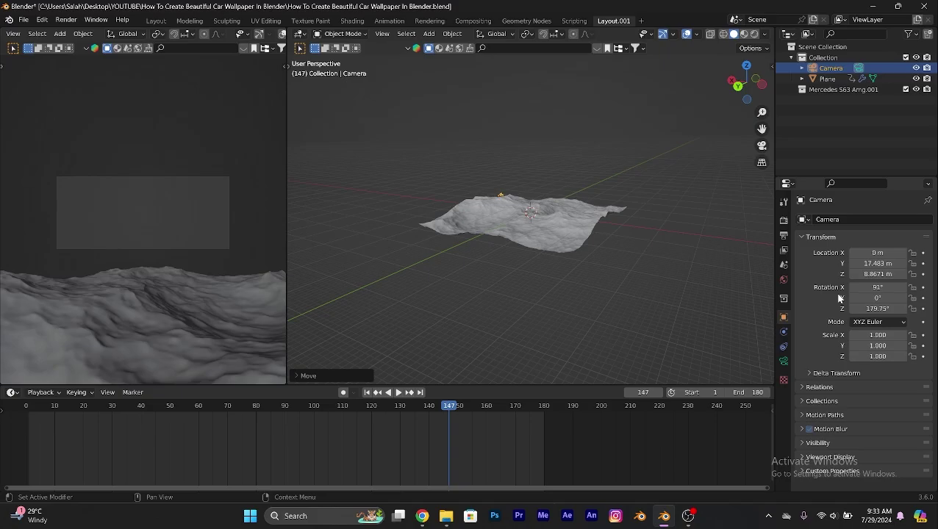
key("g")
key("z")
left_click(635, 248)
Step: Check the Pinterest ocean reference again, try a shorter focal length on the camera, and undo that change
key("alt+Tab")
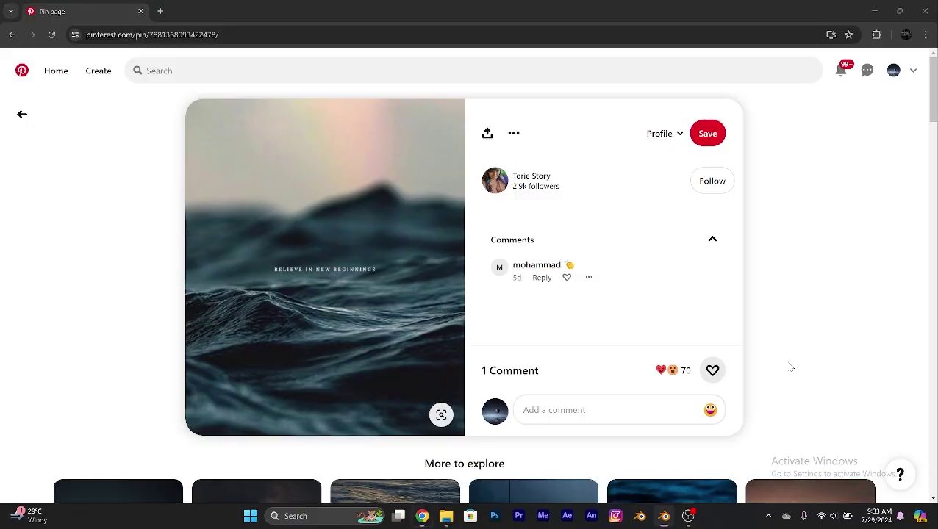
key("alt+Tab")
left_click(784, 361)
left_click_drag(875, 270, 838, 269)
key("ctrl+z")
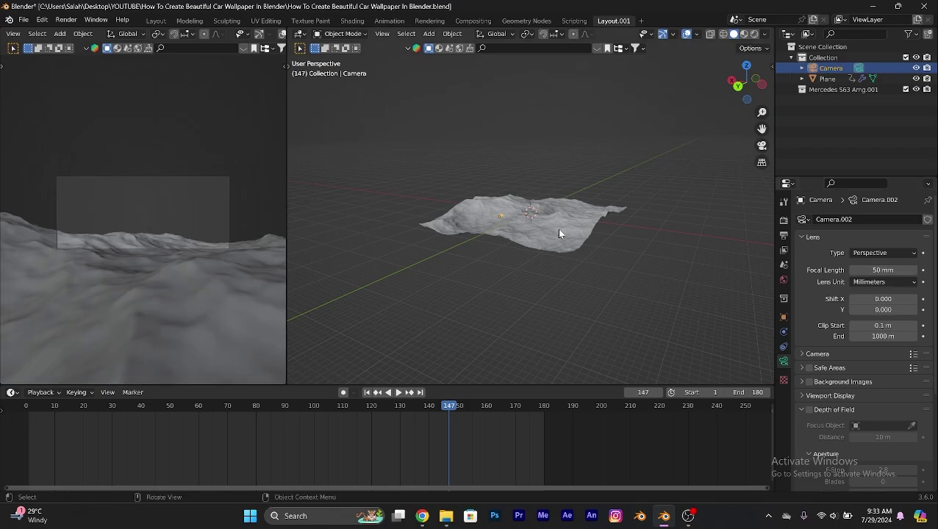
Step: Move the camera back from the ocean to about 35.4 m on Y and adjust its focal length
middle_click_drag(557, 228, 556, 240)
key("g")
key("y")
left_click(534, 272)
left_click_drag(882, 270, 840, 287)
Step: Tilt the camera to 82.1° on X and raise it to about 5.65 m on Z
left_click(783, 317)
key("g")
key("z")
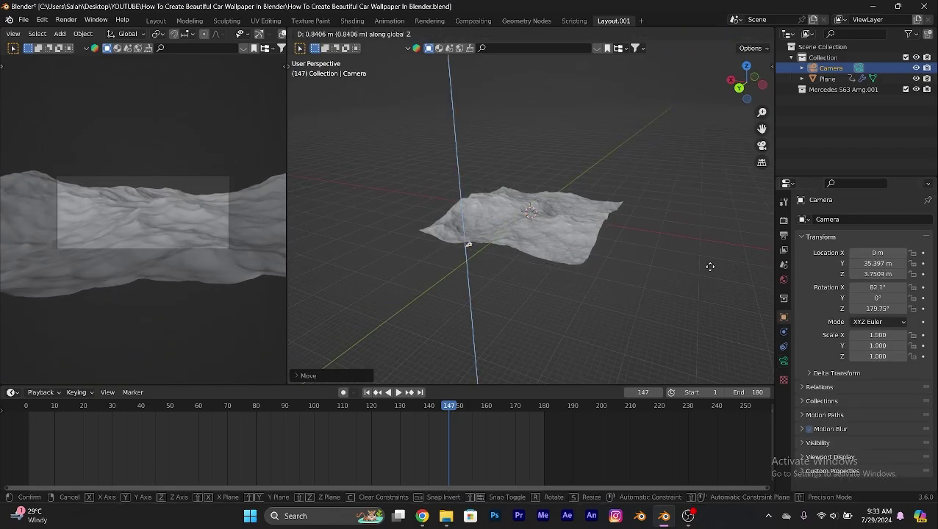
left_click(727, 199)
Step: Rotate the camera about Z to about 174.28°, playing the animation between adjustments to check the framing
key("r")
key("z")
left_click(728, 252)
key("space")
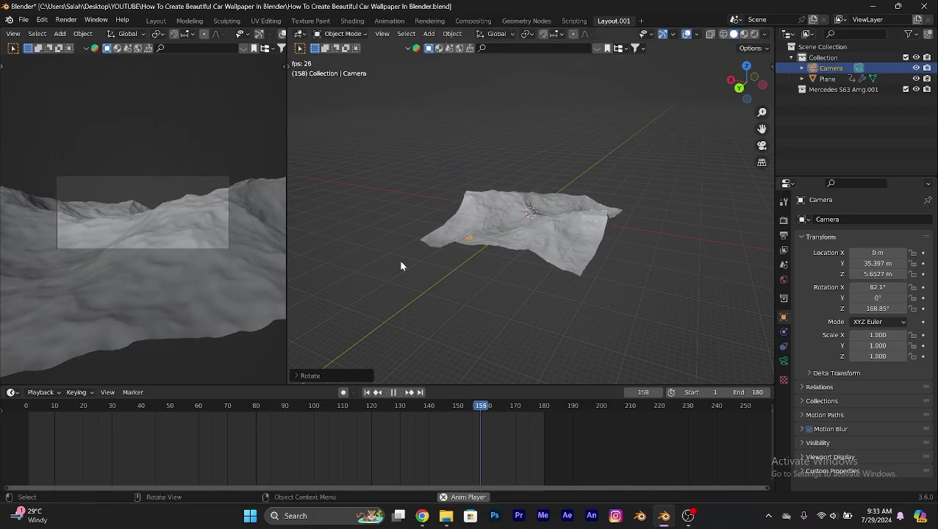
key("space")
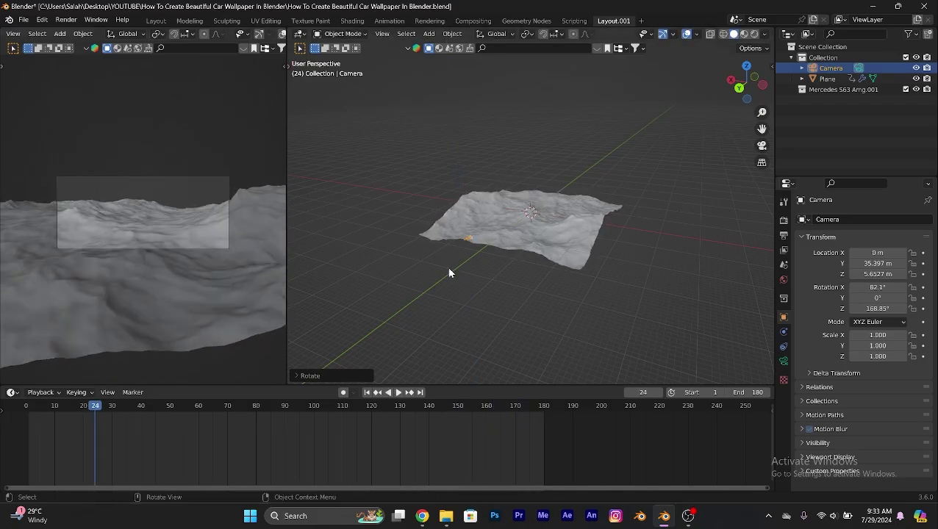
key("r")
key("z")
left_click(664, 247)
Step: Move the camera to about 29.78 m on Y and 4.53 m on Z, and save the file
scroll(663, 249, "up", 5)
scroll(646, 228, "down", 6)
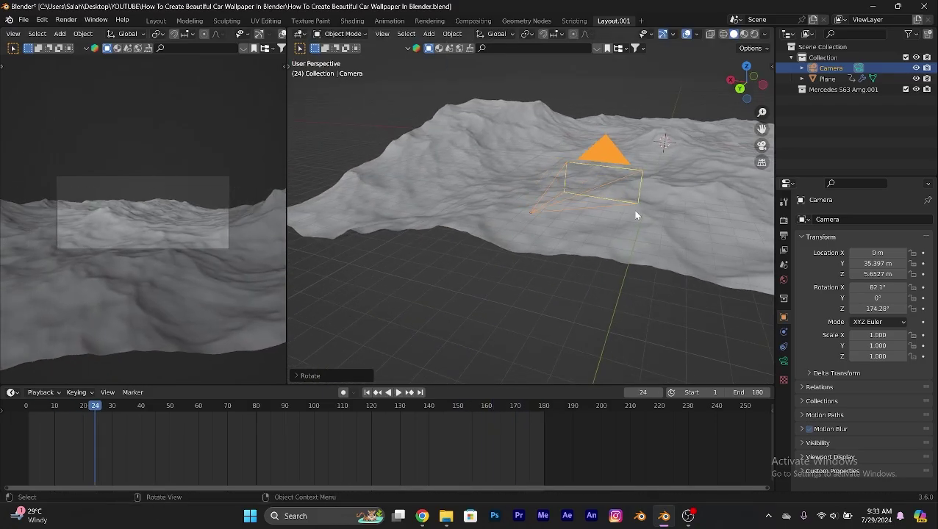
key("g")
key("y")
left_click(686, 224)
key("g")
key("z")
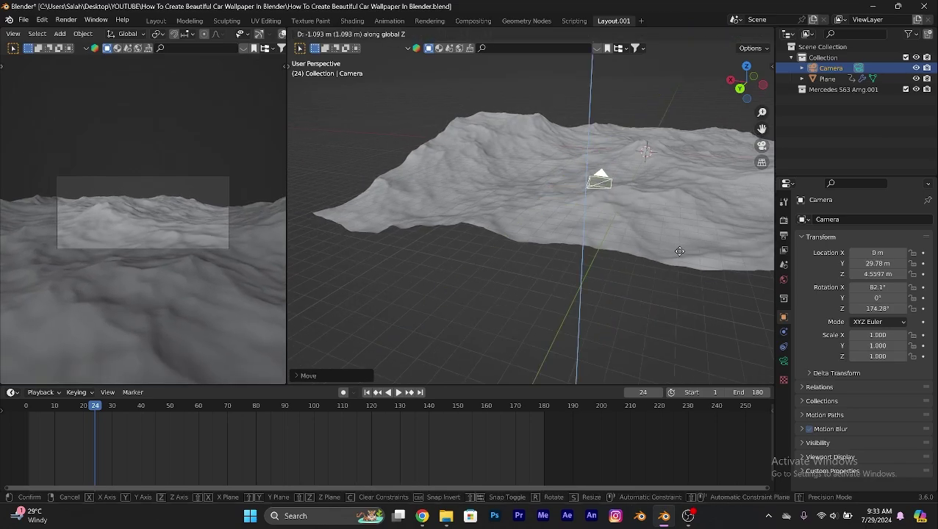
left_click(651, 205)
middle_click_drag(651, 205, 599, 240)
key("ctrl+s")
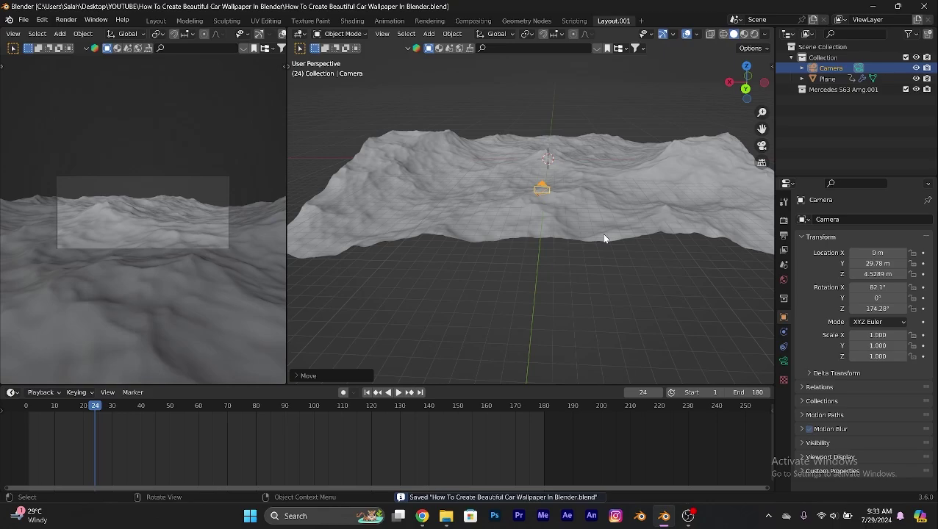
key("h")
key("ctrl+z")
key("ctrl+z")
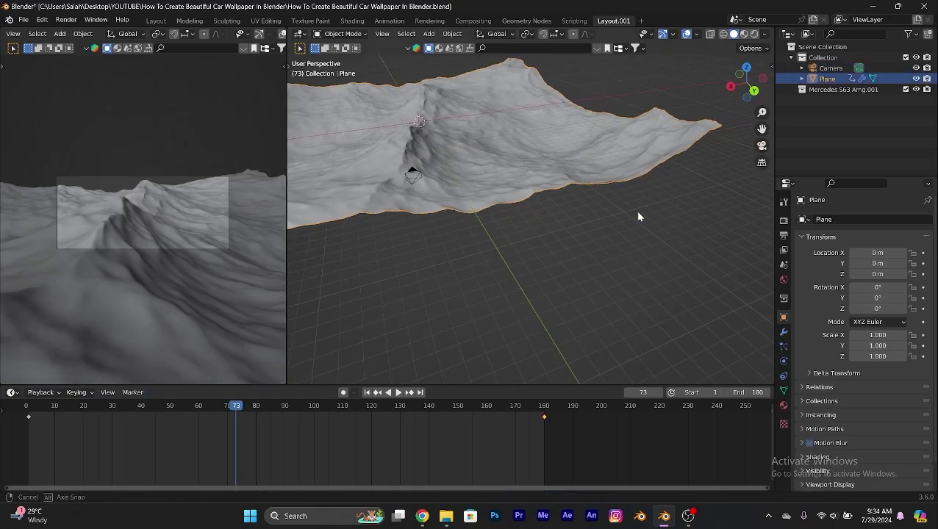
Step: Set the wave Alignment of the plane's Ocean modifier to about 0.516 and play the animation to check the waves
middle_click_drag(638, 217, 641, 219)
left_click(784, 332)
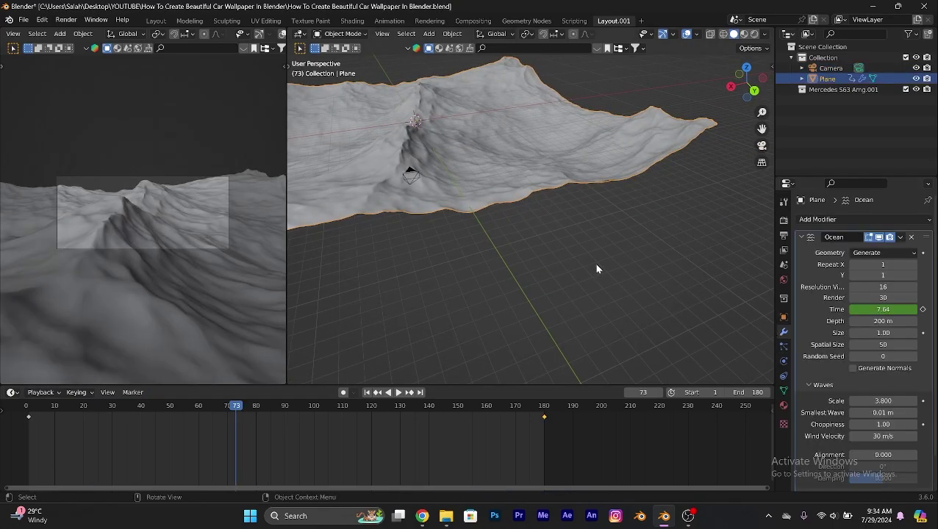
middle_click_drag(596, 269, 680, 307)
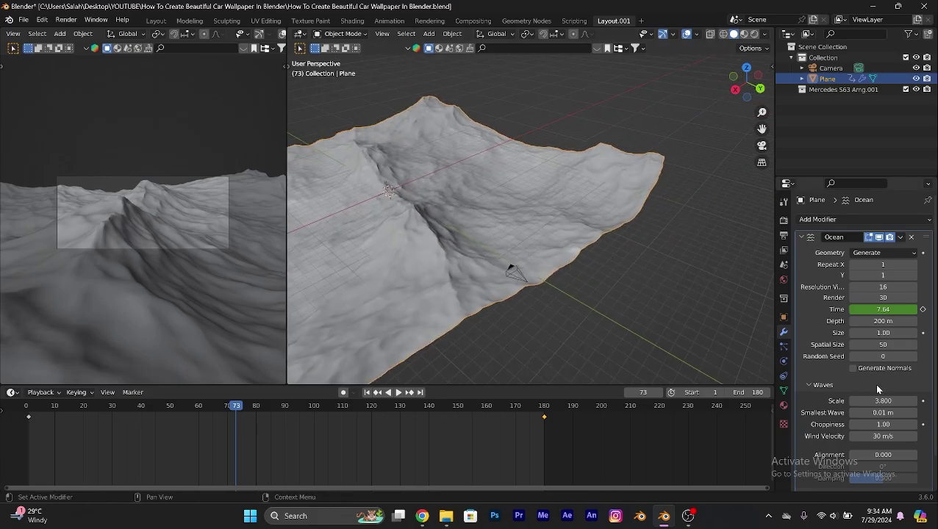
scroll(877, 388, "down", 2)
middle_click_drag(519, 266, 700, 285, "shift")
left_click_drag(871, 419, 885, 421)
key("space")
middle_click_drag(708, 340, 641, 300)
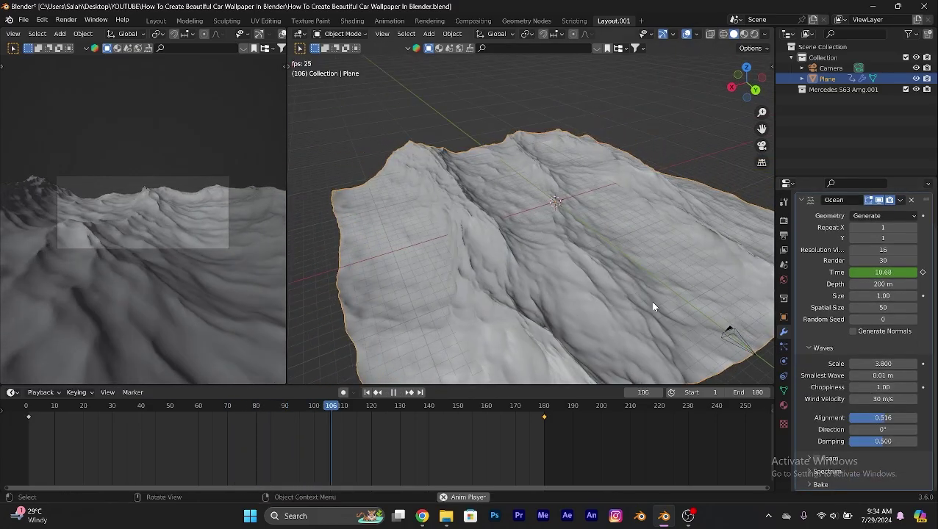
key("space")
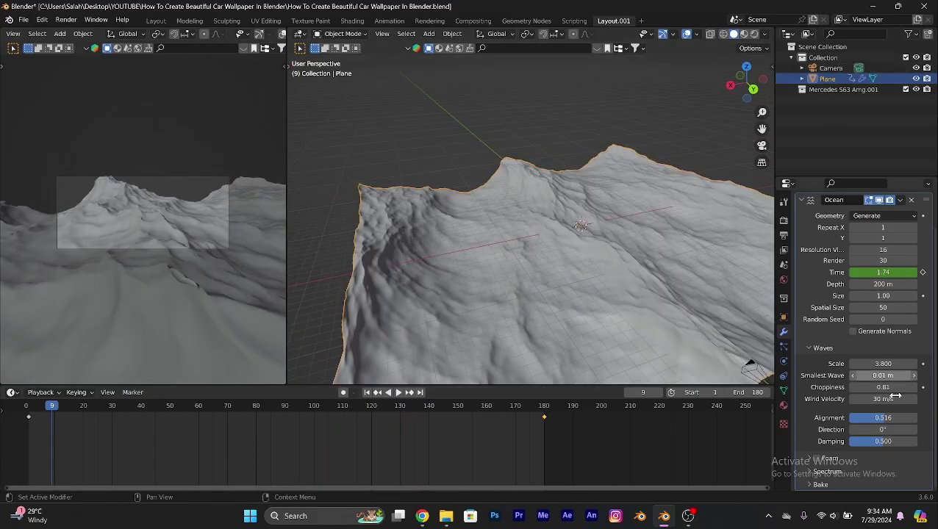
Step: Adjust the Ocean modifier's wave Direction, preview the animation, and scrub to about frame 124
mouse_move(883, 430)
left_mouse_down()
mouse_move(908, 429)
mouse_move(898, 429)
left_mouse_up()
key("space")
key("space")
left_click_drag(470, 406, 363, 417)
Step: Show the render settings and turn the area below the 3D viewport into a Shader Editor showing the plane's material
left_click(783, 220)
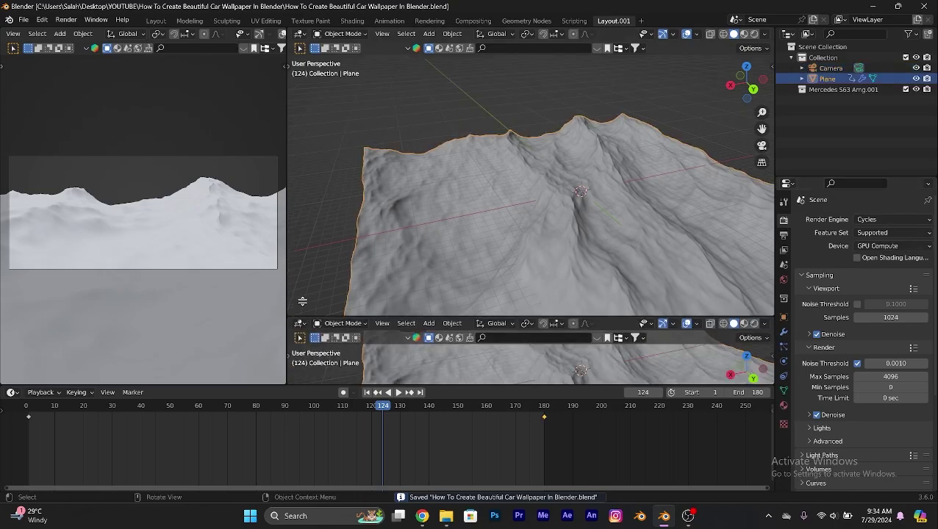
left_click_drag(299, 318, 299, 292)
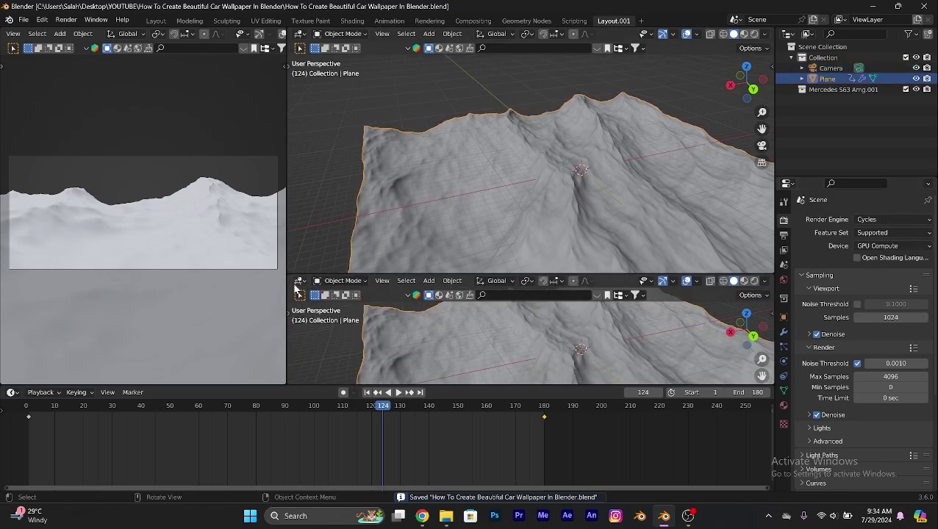
left_click(298, 284)
left_click(331, 383)
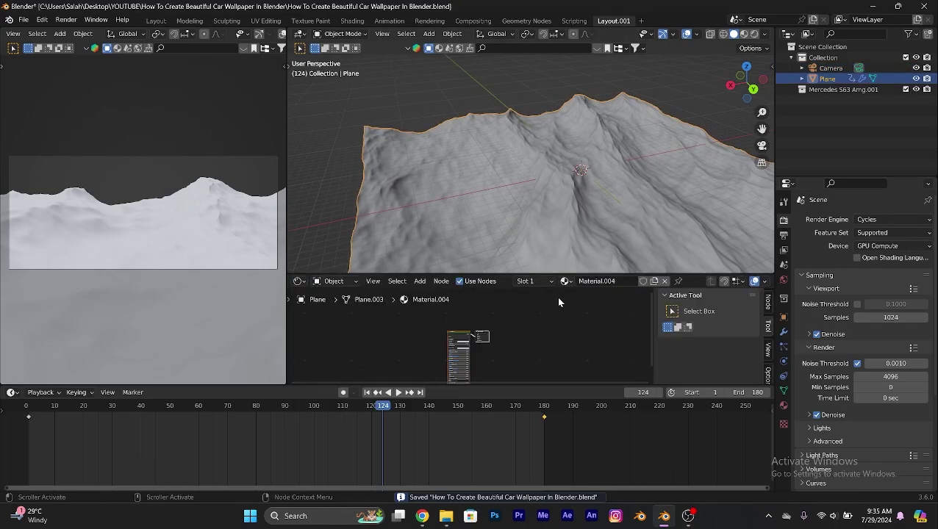
scroll(469, 331, "up", 5)
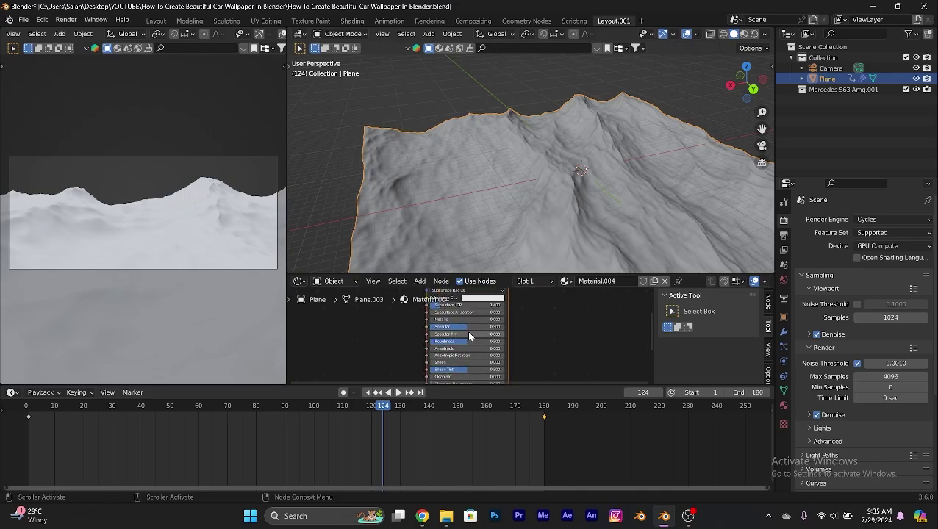
Step: Set the ocean material's Roughness to 0, raise its Transmission, and save the file
left_click_drag(462, 342, 421, 343)
middle_click_drag(505, 372, 506, 346)
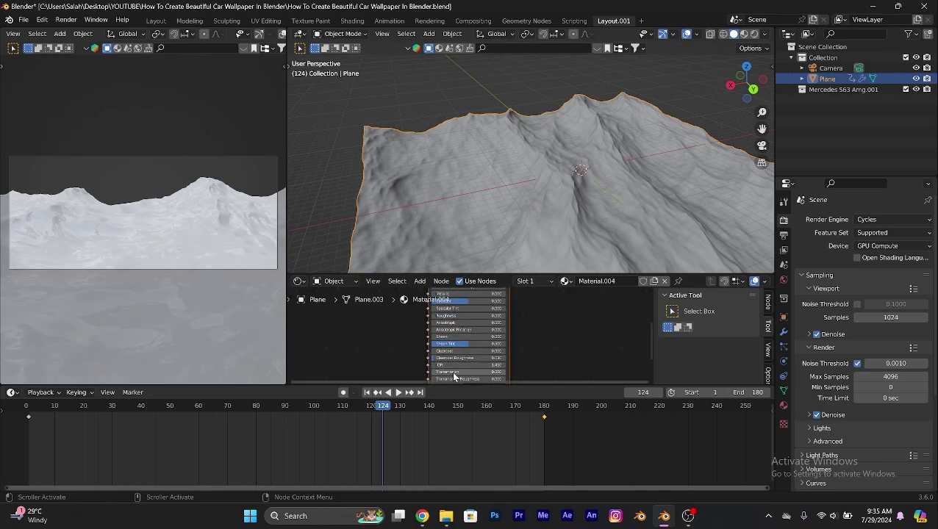
left_click_drag(455, 373, 507, 372)
middle_click_drag(452, 344, 472, 380)
key("ctrl+s")
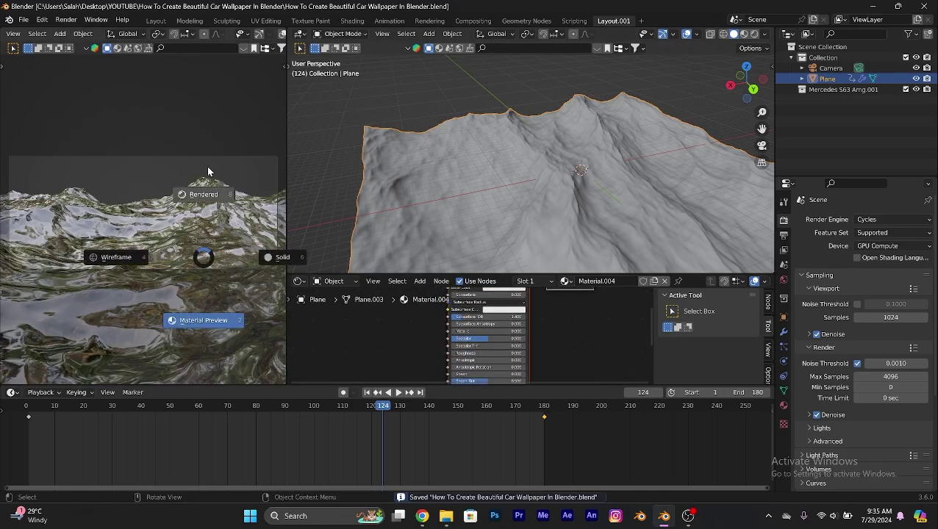
Step: Switch the camera view to Rendered shading and use a Nishita Sky Texture as the world background color
middle_click_drag(208, 167, 190, 236, "ctrl")
left_click(783, 283)
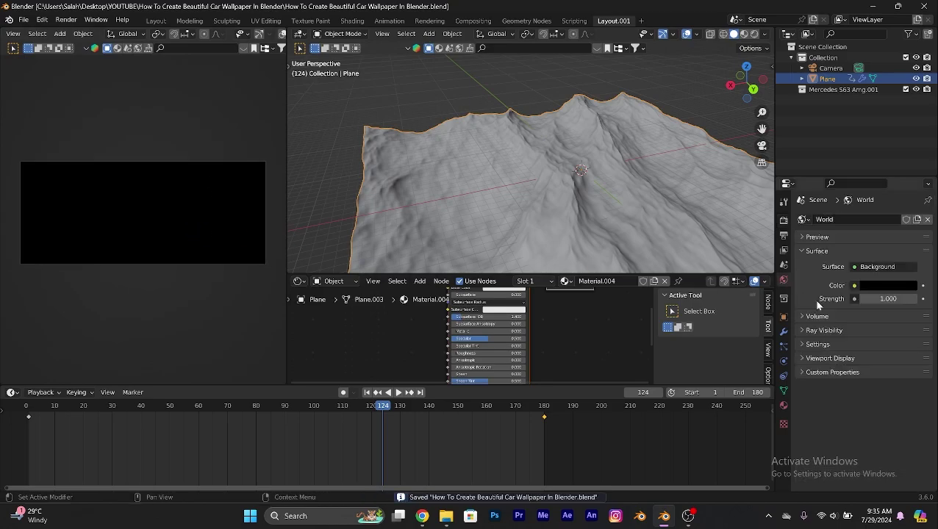
left_click(854, 286)
left_click(611, 403)
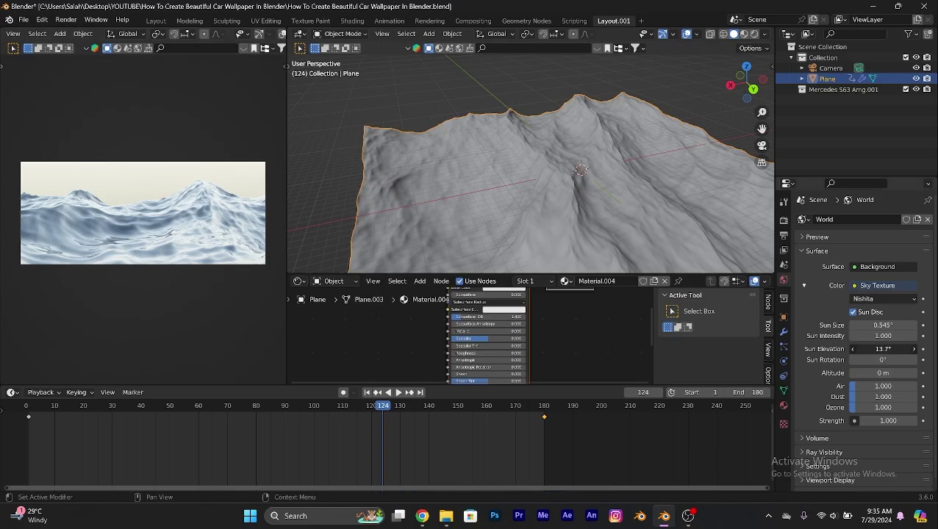
Step: Set the sky texture's Sun Elevation to -0.2°, Sun Rotation to -332°, Altitude to 8000 m and Air to 0.271
left_click_drag(882, 348, 850, 349)
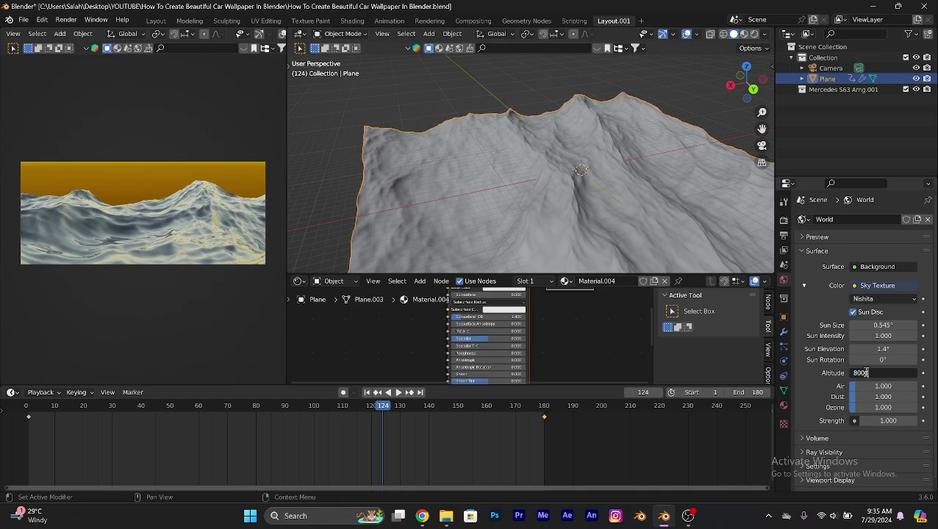
key("Return")
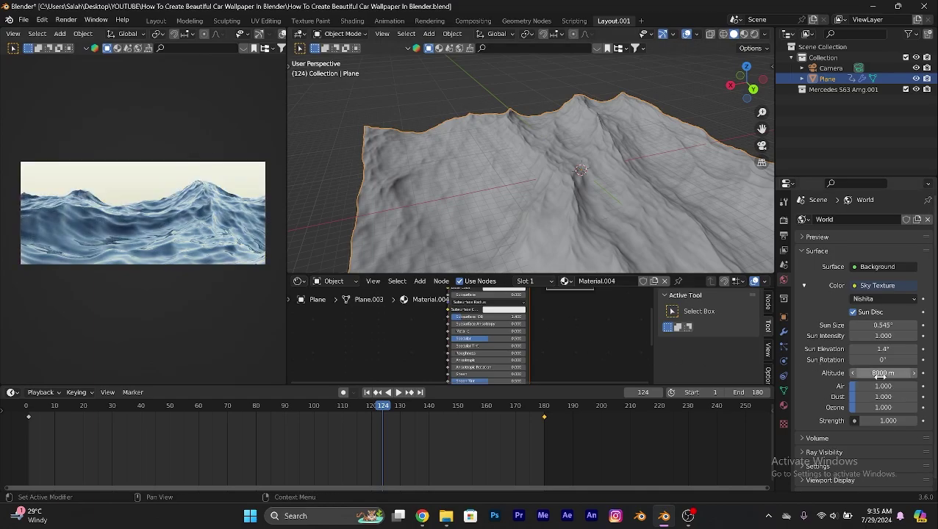
left_click_drag(882, 349, 791, 361)
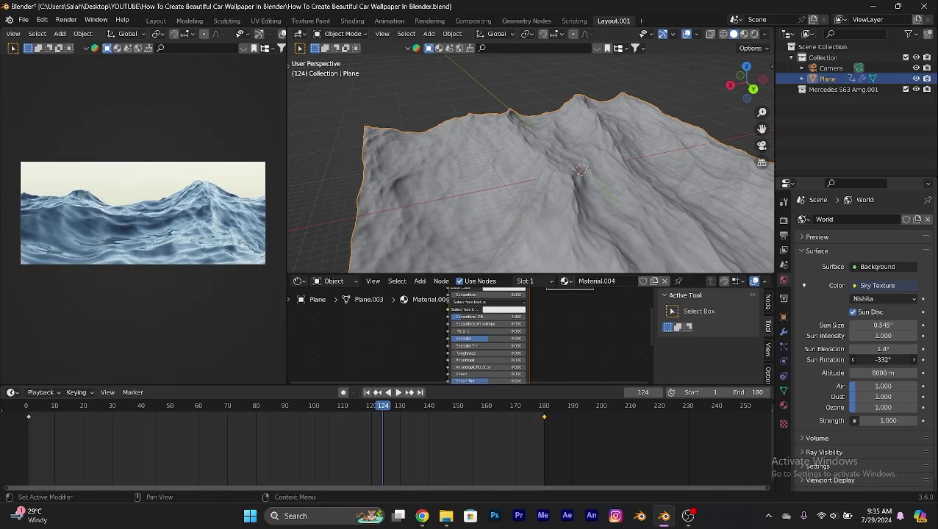
mouse_move(887, 347)
left_mouse_down()
mouse_move(875, 347)
mouse_move(883, 350)
left_mouse_up()
left_click_drag(879, 408, 871, 389)
key("ctrl+z")
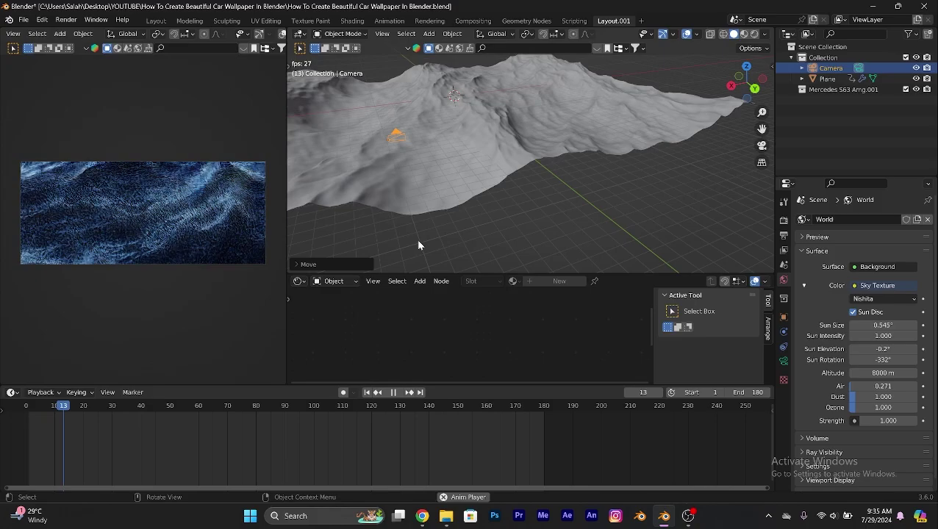
Step: Set the camera's Focal Length to 41 mm and preview the ocean animation up to about frame 100
key("space")
left_click(785, 360)
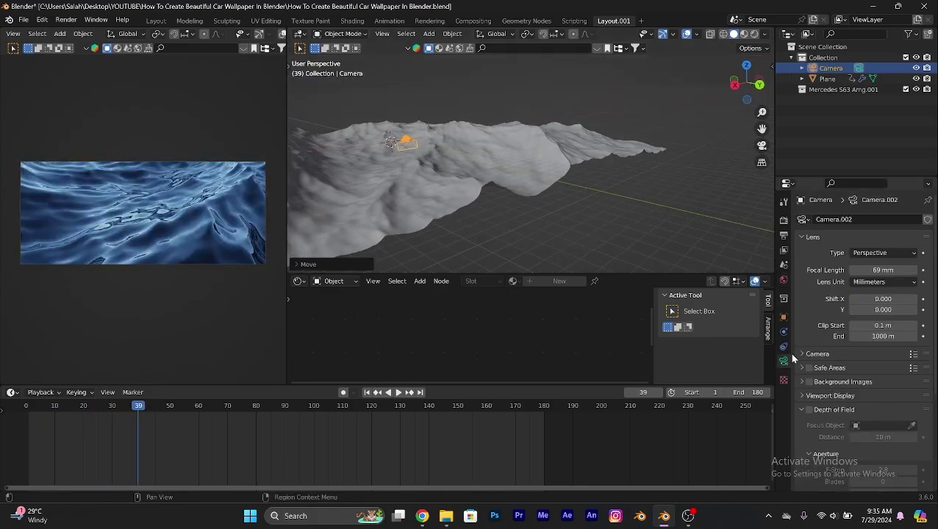
left_click_drag(888, 271, 866, 272)
key("space")
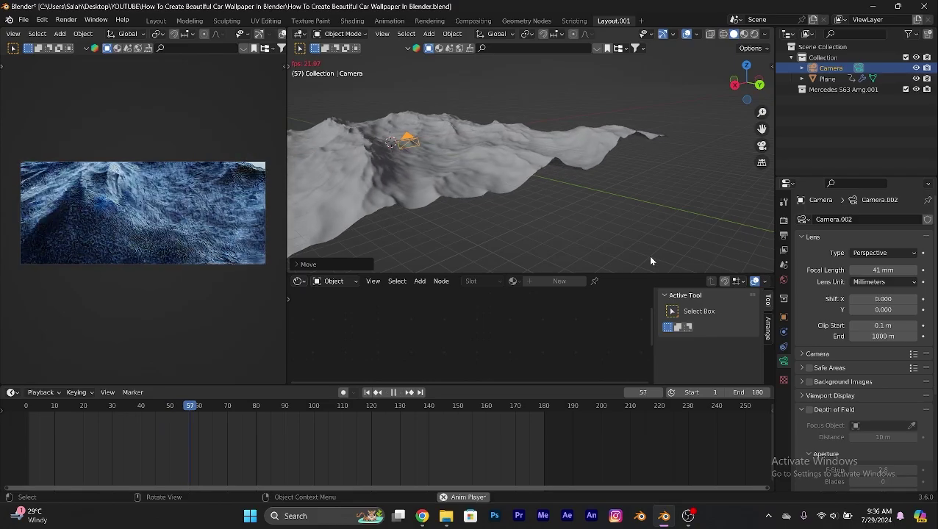
key("space")
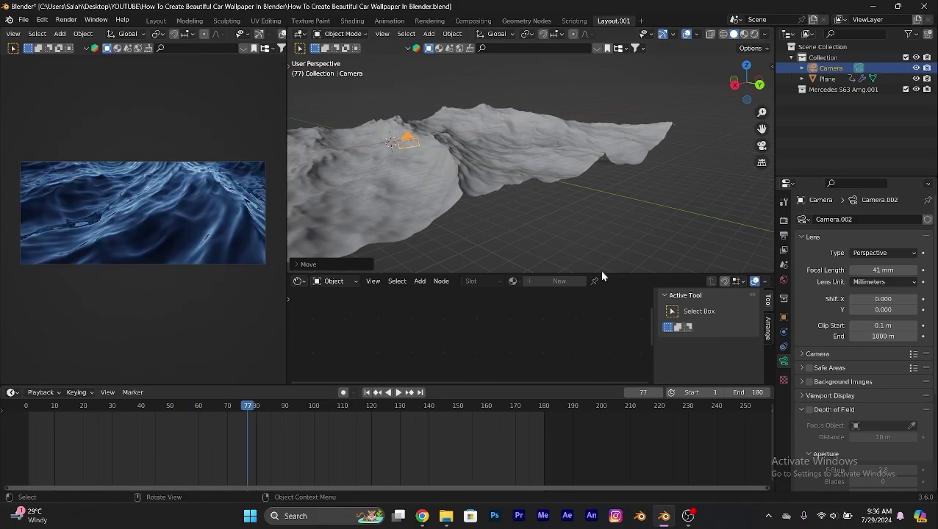
scroll(198, 231, "up", 1)
key("space")
key("space")
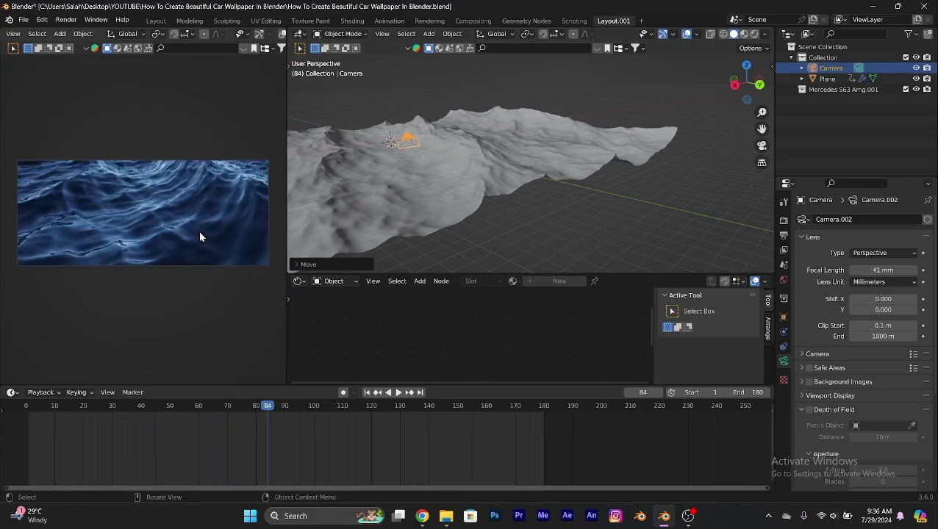
key("space")
key("space")
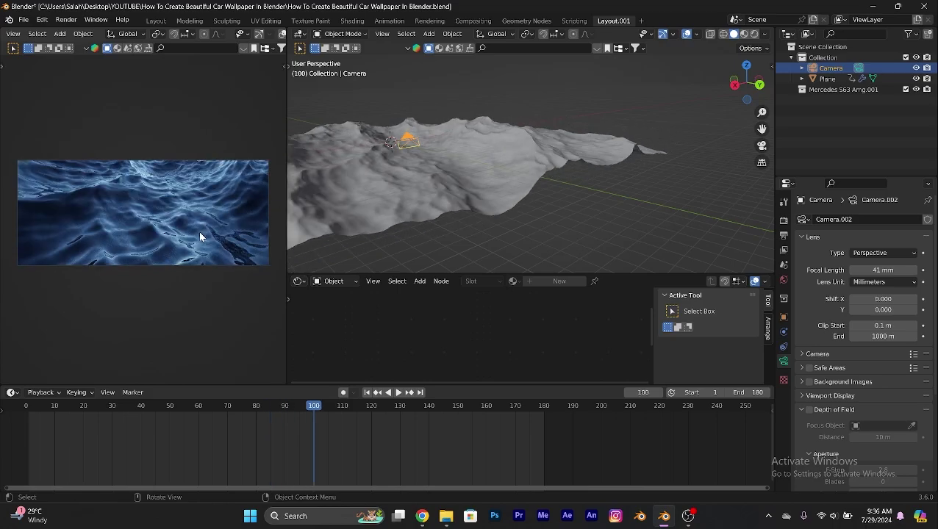
Step: Set the Ocean modifier's wave Damping to 1.000 on the plane, preview the animation, and stop at frame 130
left_click(199, 233)
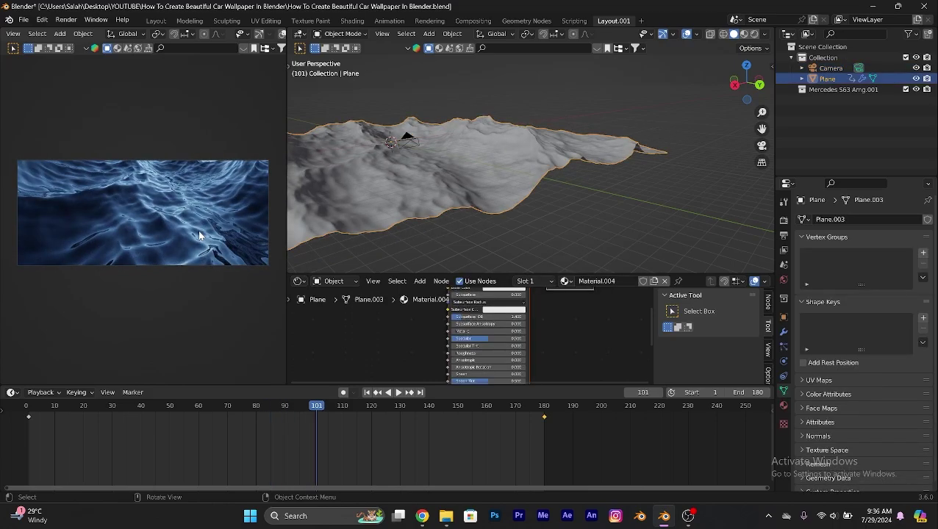
left_click(784, 332)
scroll(866, 344, "down", 2)
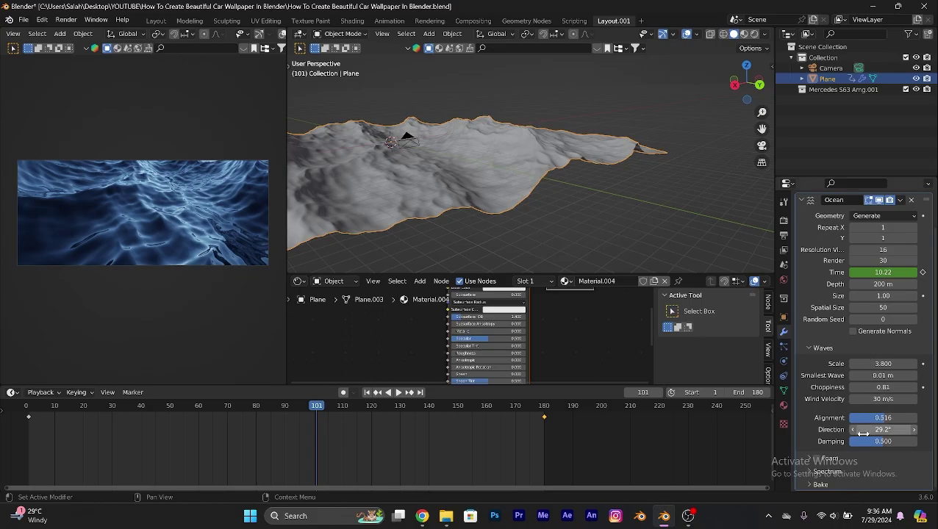
left_click_drag(870, 442, 918, 446)
key("space")
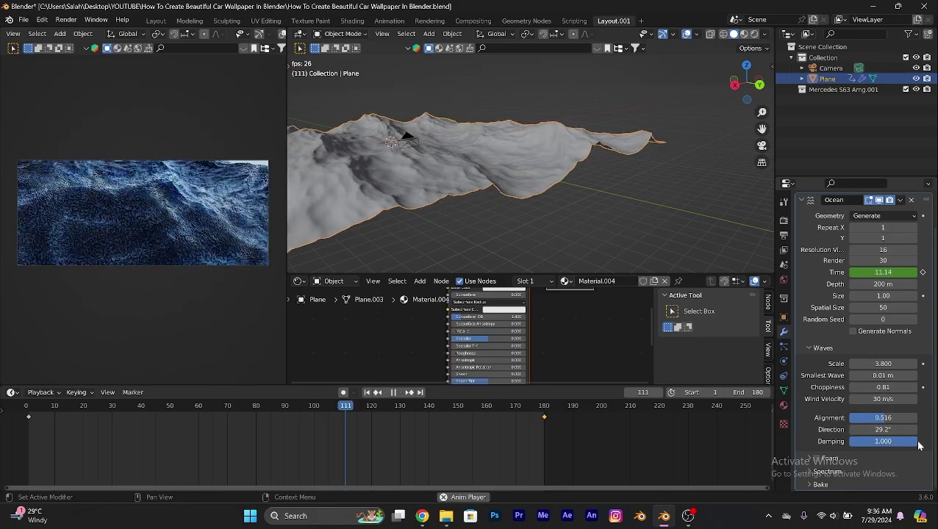
key("space")
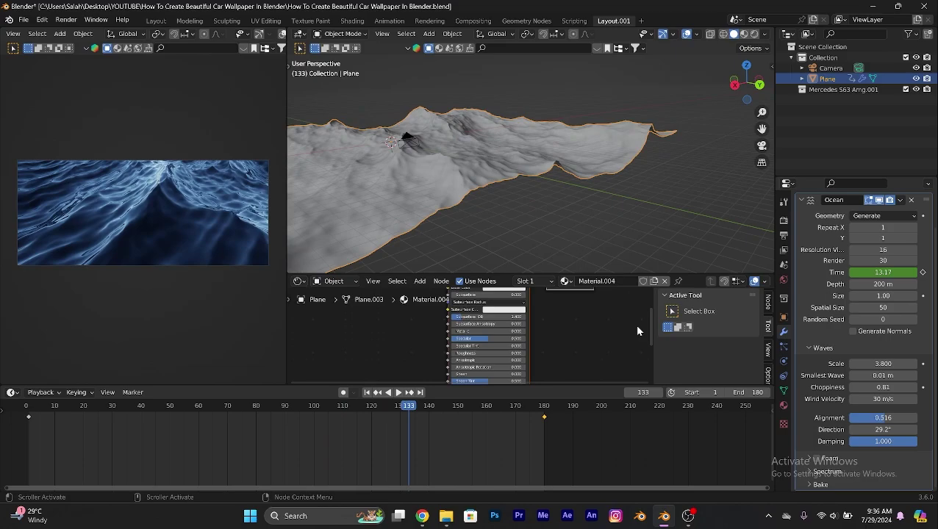
key("Left")
key("Left")
key("Left")
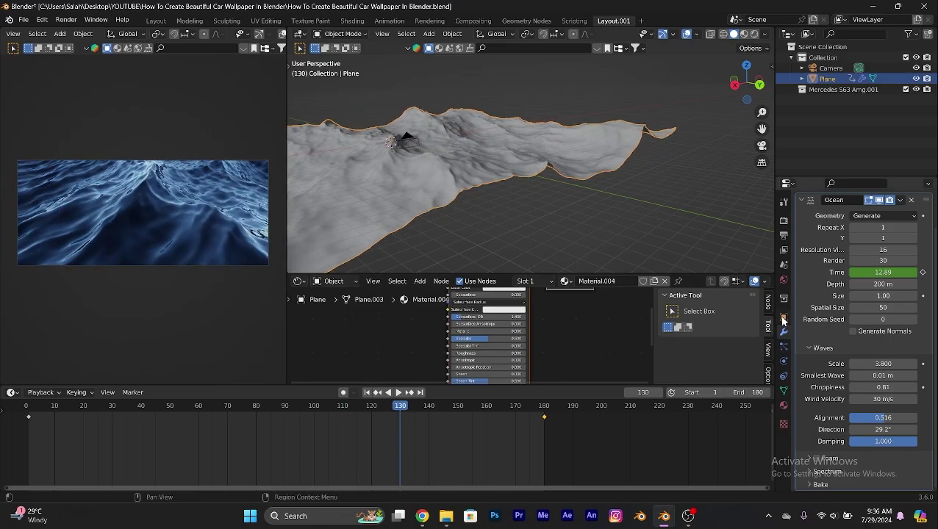
Step: Adjust the camera's X rotation slightly and enable Depth of Field for it
left_click(784, 319)
left_click(830, 68)
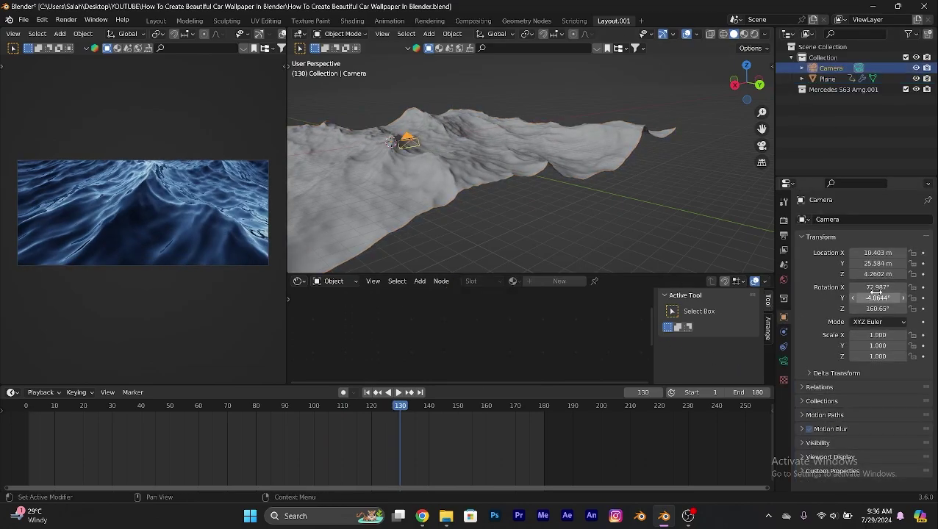
left_click_drag(878, 288, 863, 288)
left_click(784, 360)
scroll(827, 367, "down", 1)
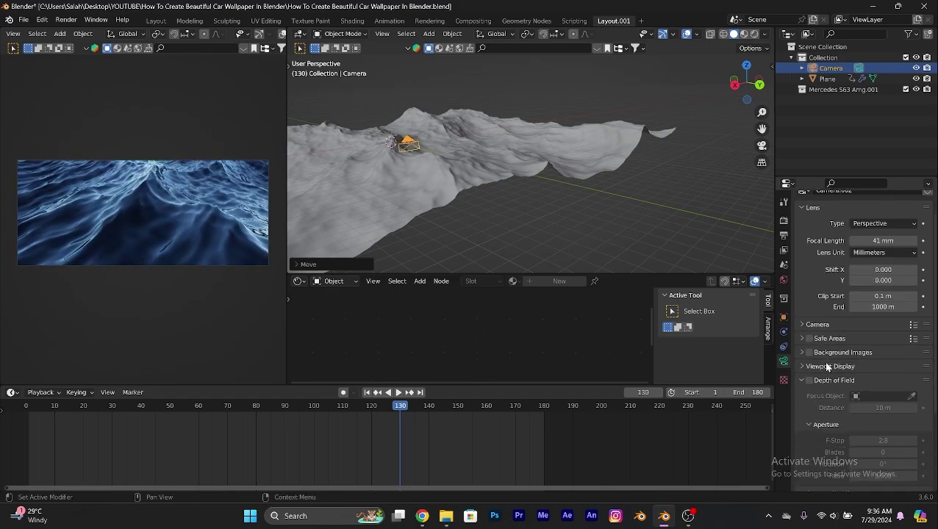
left_click(810, 381)
Step: Shift the camera along the X axis and lower it along Z towards the water
key("g")
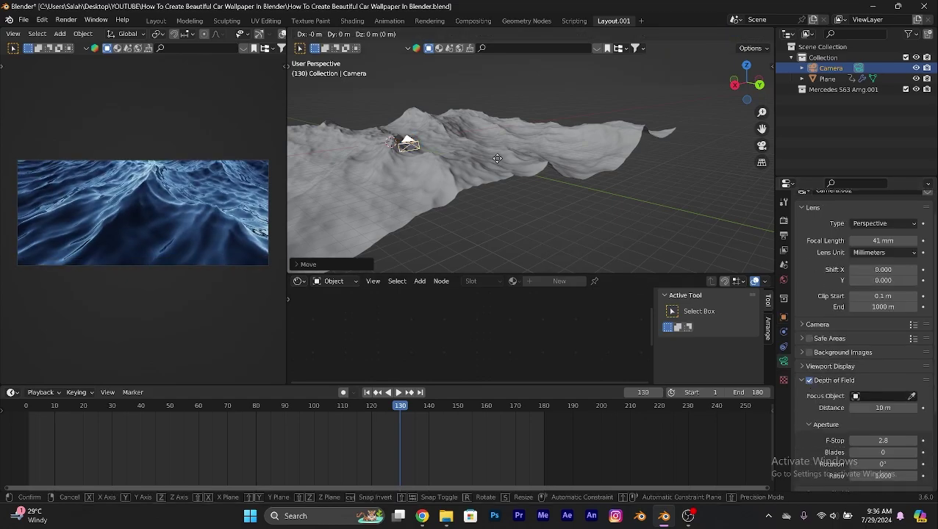
key("x")
left_click(546, 139)
key("g")
key("z")
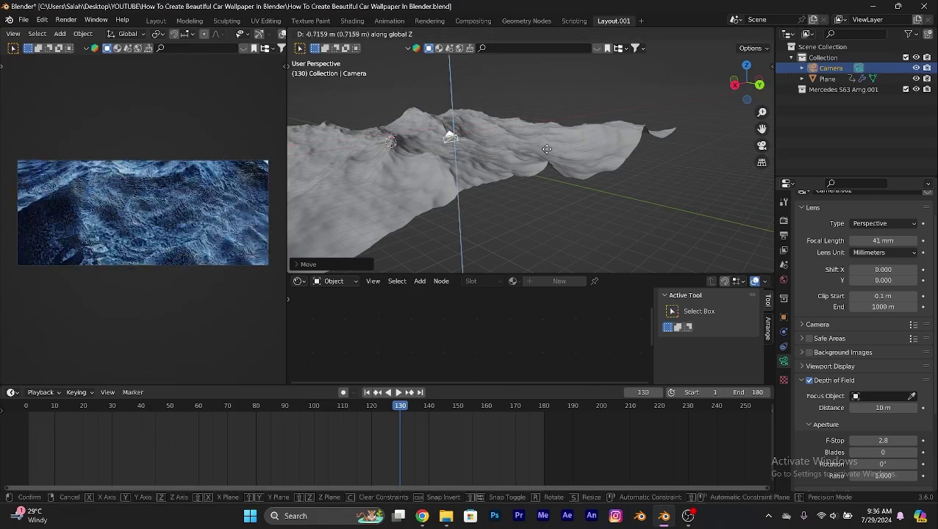
left_click(558, 210)
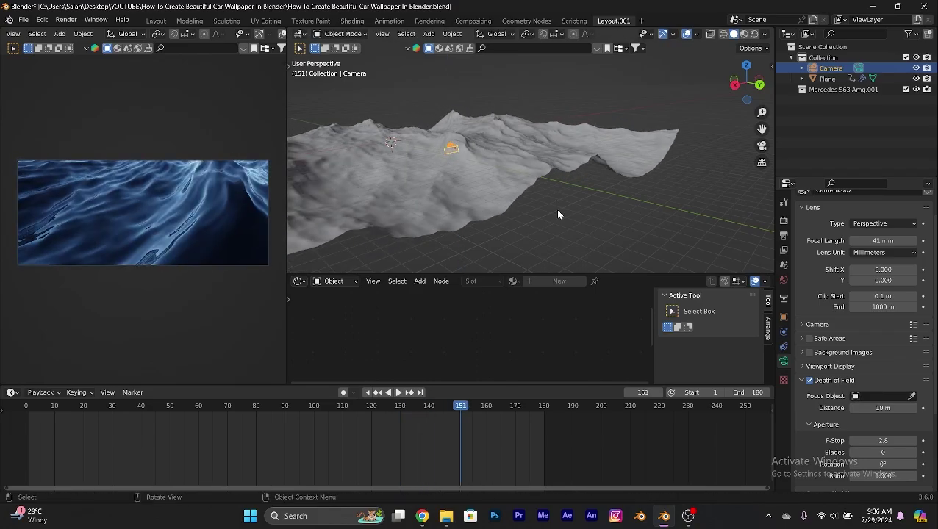
Step: Move the camera along the Y axis and again along X over the ocean
key("g")
key("y")
left_click(557, 209)
middle_click_drag(558, 210, 547, 181)
key("g")
key("y")
key("x")
left_click(562, 162)
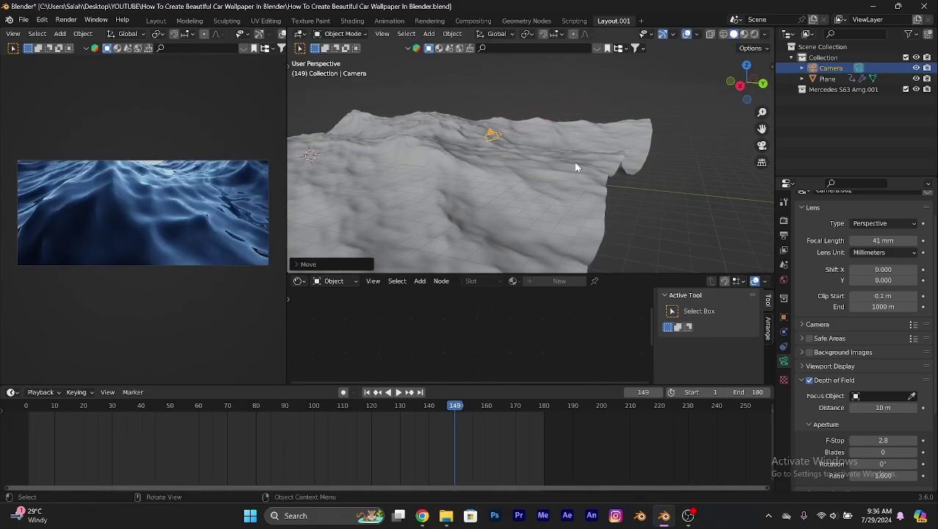
Step: Rotate the camera about the Z axis, and move it back along Y
key("r")
key("z")
left_click(567, 189)
key("g")
left_click(537, 180)
key("g")
key("y")
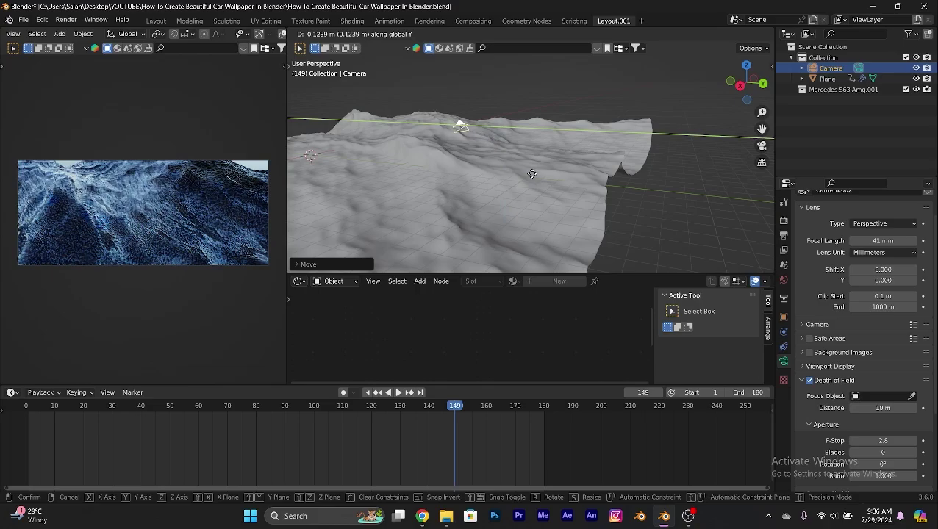
left_click(503, 170)
Step: Fine-tune the camera's position along X and Z and turn it slightly about the Z axis
key("g")
key("x")
left_click(507, 155)
key("g")
key("z")
left_click(549, 165)
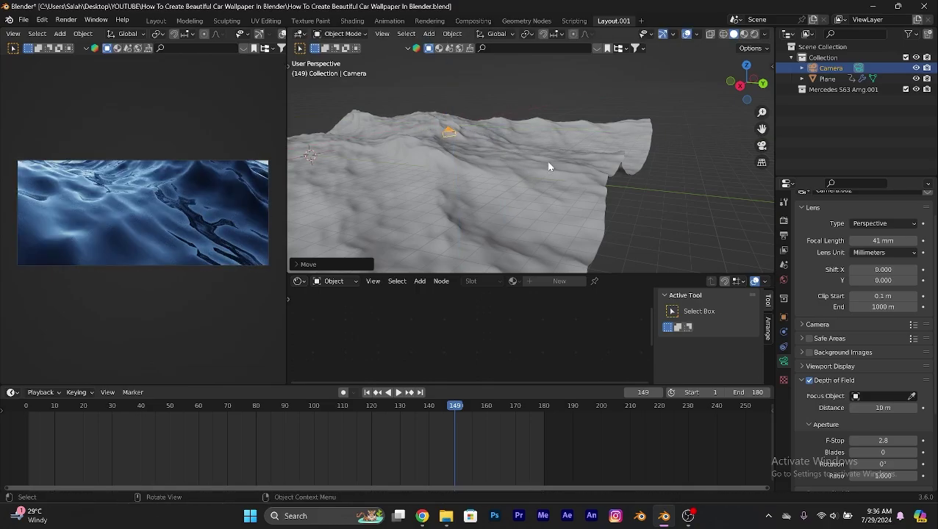
key("r")
key("z")
left_click(524, 144)
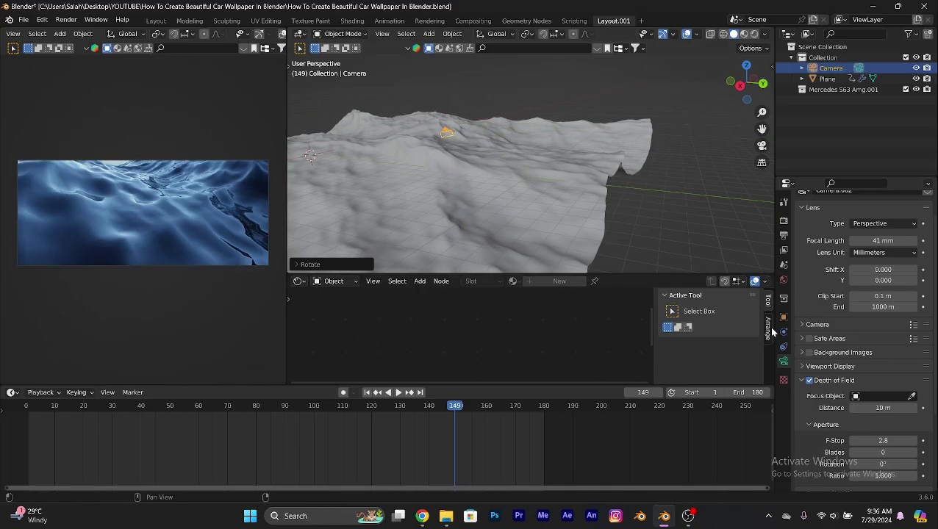
Step: Reposition the camera low over the waves at about X -2.65 m, Y 12.76 m, Z 0.45 m, and save the file
left_click_drag(870, 270, 893, 270)
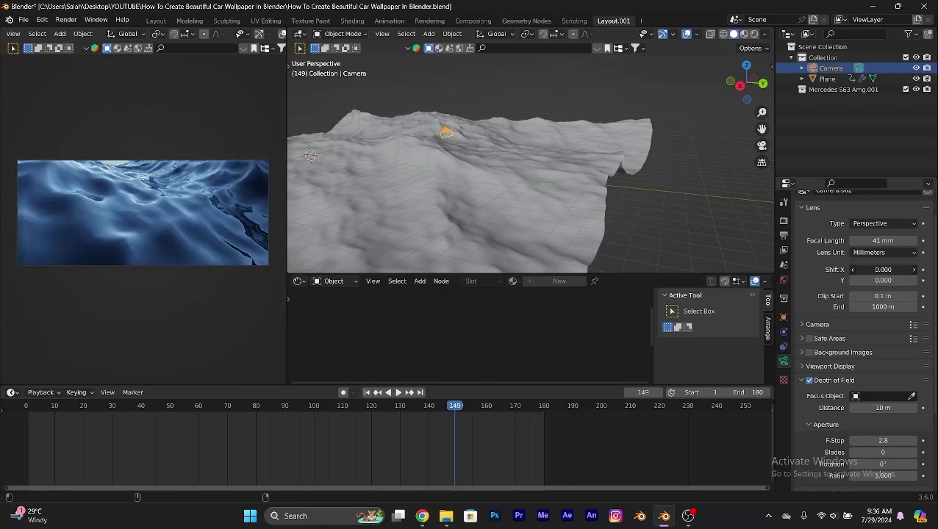
left_click(516, 229)
left_click(784, 331)
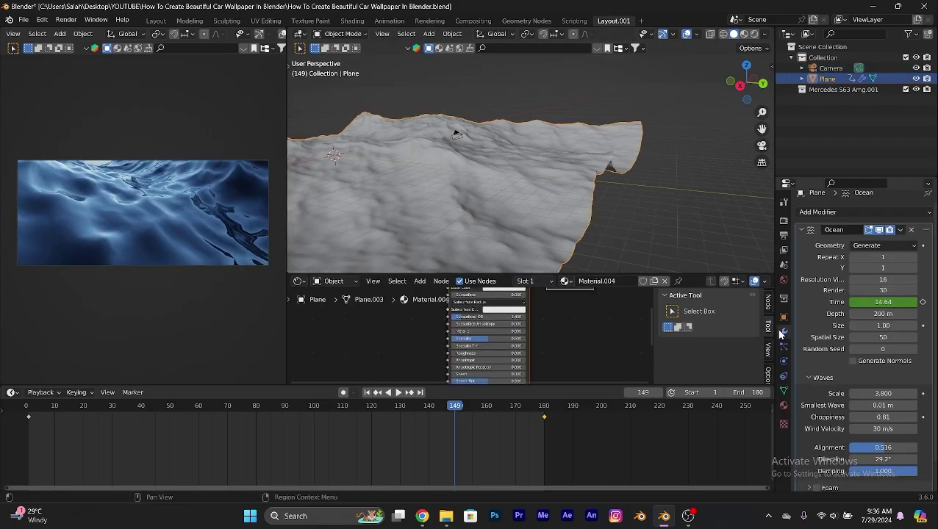
middle_click_drag(706, 228, 618, 165)
left_click(615, 161)
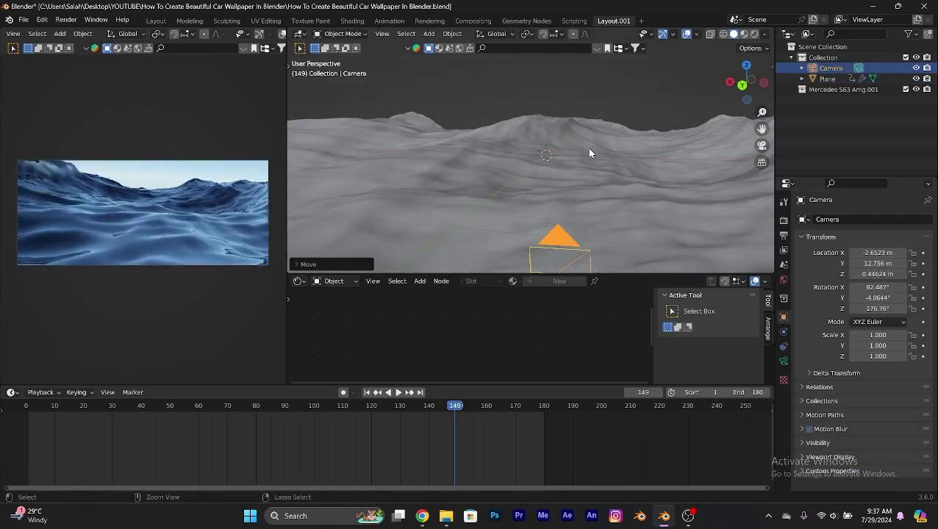
key("ctrl+s")
Step: Add a Plain Axes empty and place it in front of the camera at about X -3.33 m, Z 0.4 m
key("shift+a")
mouse_move(533, 253)
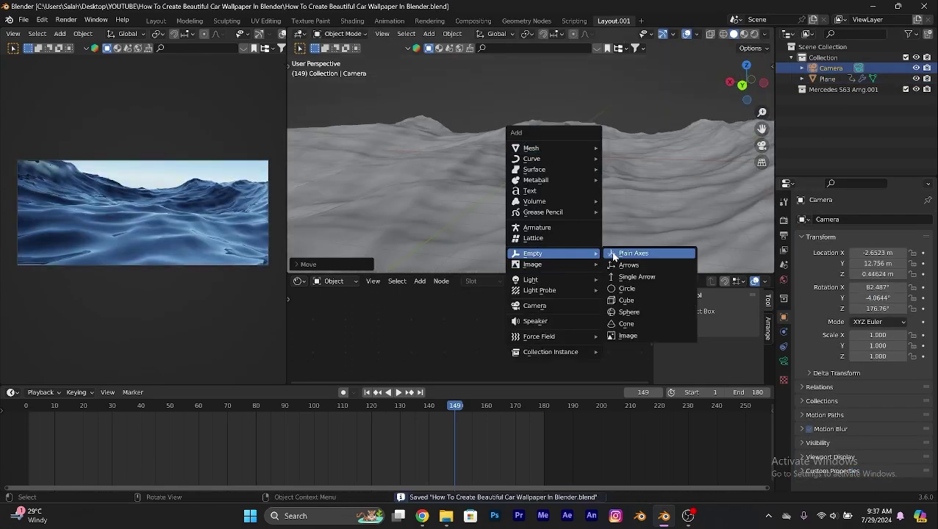
left_click(625, 254)
key("g")
left_click(646, 179)
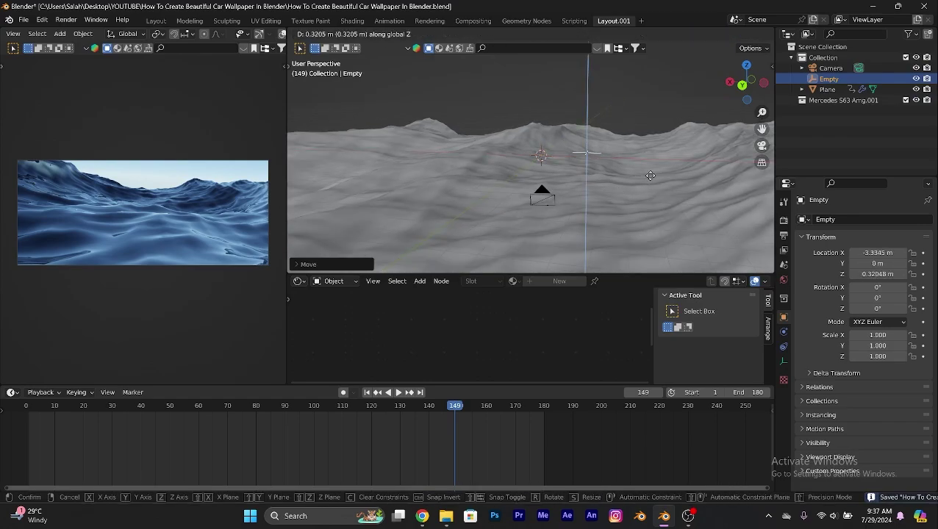
Step: Rename the empty to FOCUS
key("F2")
type("FOCUS")
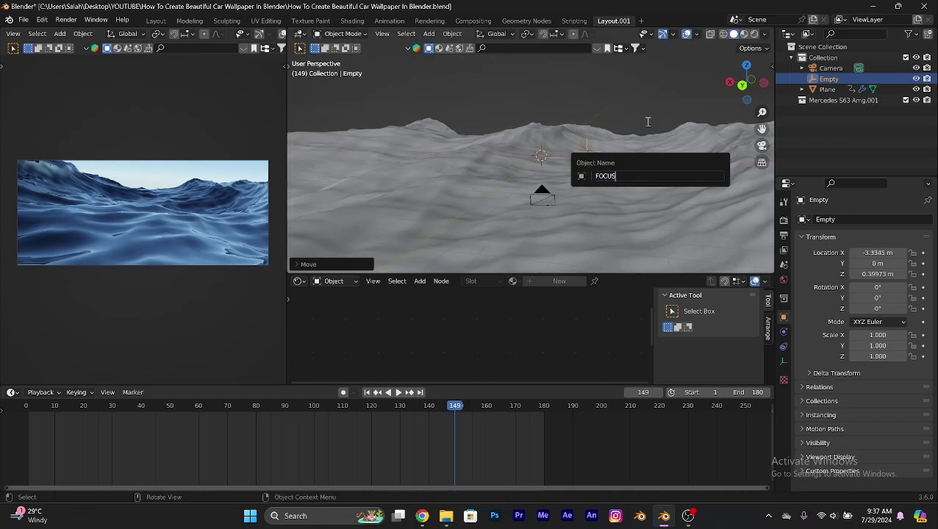
key("Return")
Step: Add a Track To constraint to the camera with the FOCUS empty as its target
left_click(831, 68)
left_click(783, 348)
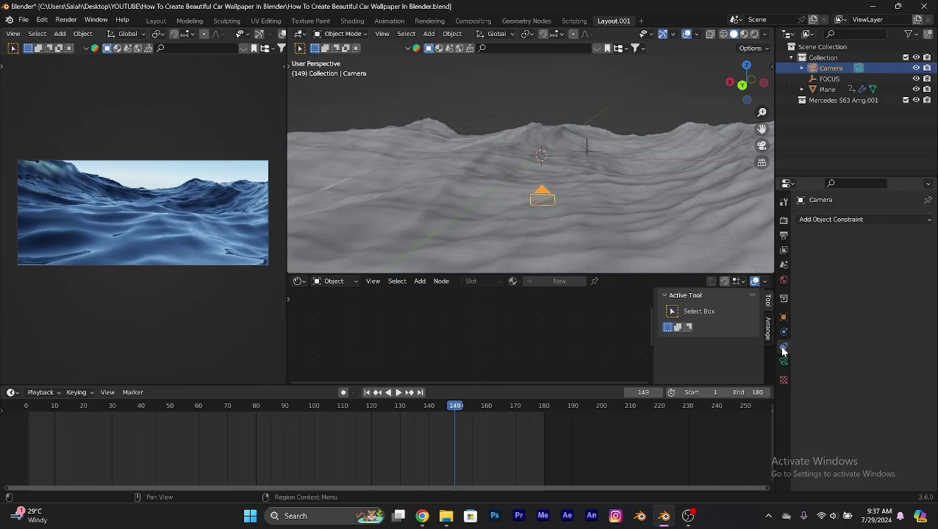
left_click(844, 222)
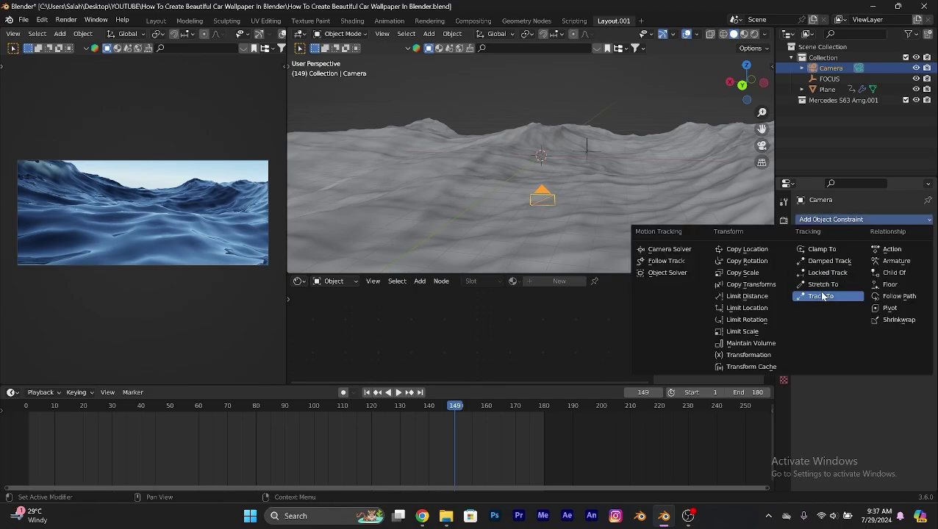
left_click(824, 297)
left_click(911, 253)
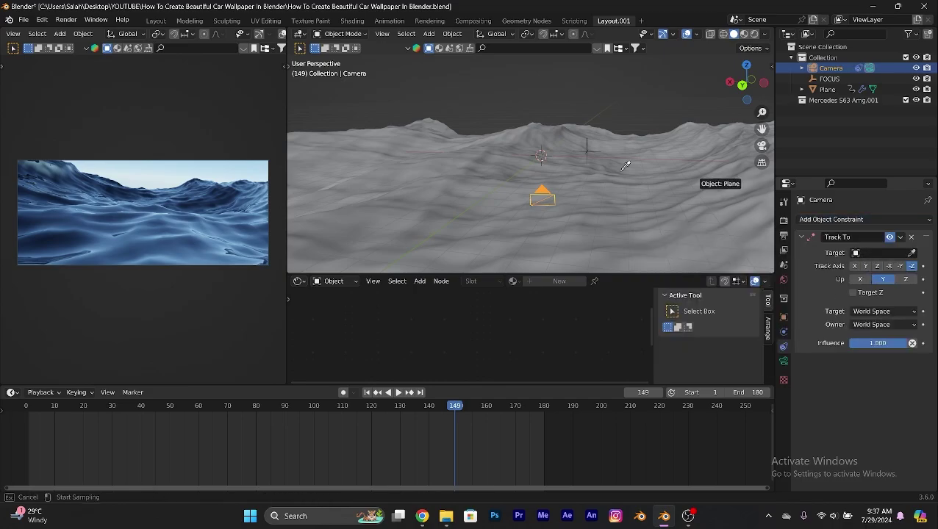
left_click(588, 146)
Step: Pick the FOCUS empty as the Track To target, then shift it sideways and vertically to re-aim the camera at the waves
left_click(588, 153)
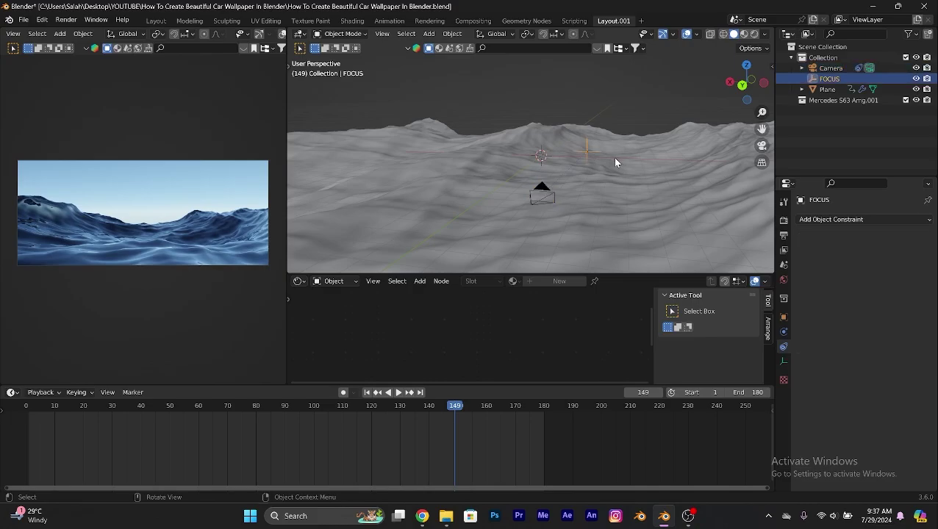
key("g")
left_click(604, 176)
key("g")
key("z")
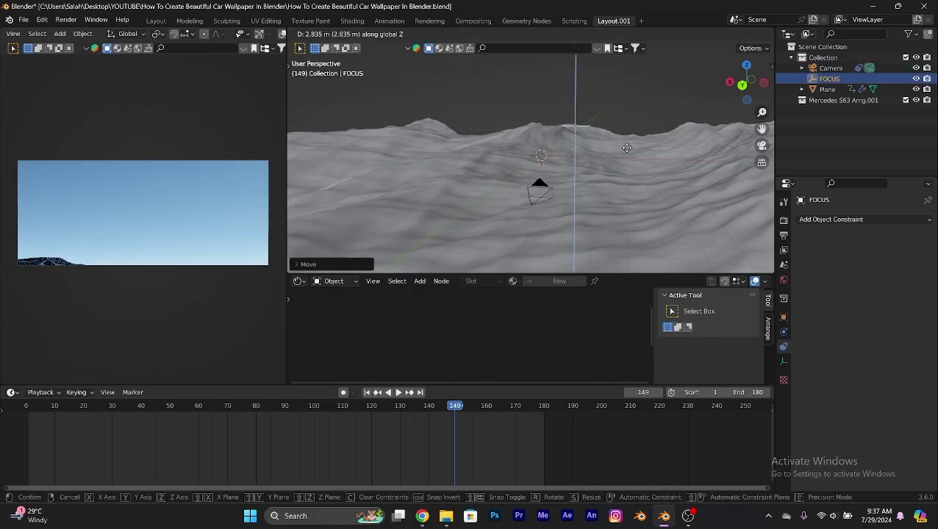
left_click(631, 151)
key("g")
key("z")
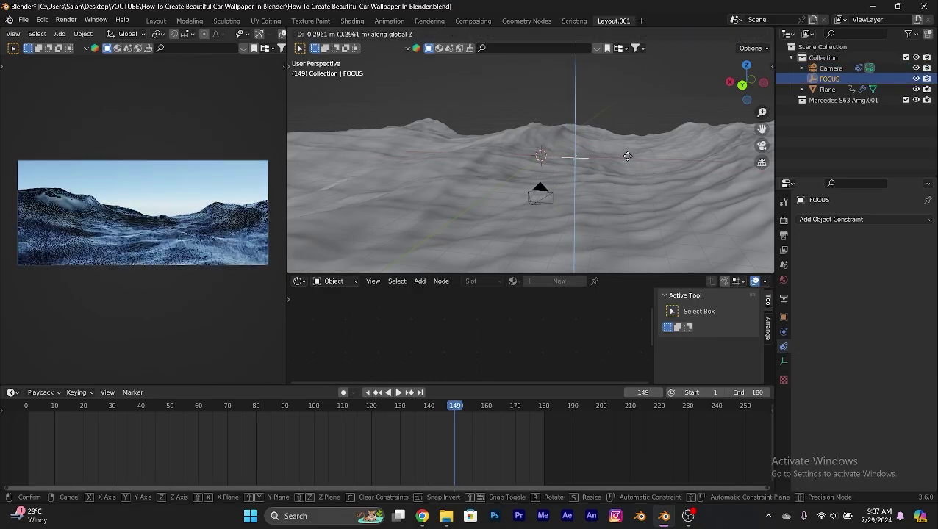
left_click(617, 164)
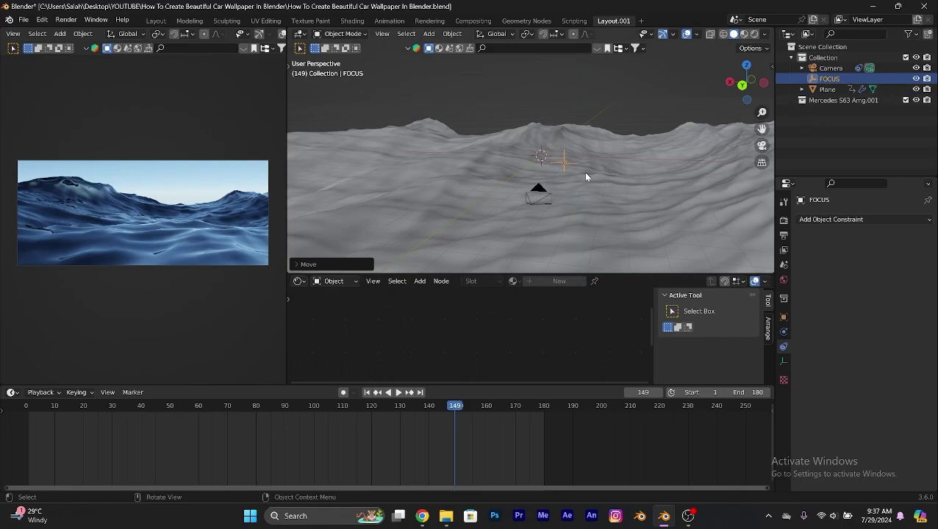
Step: Set the FOCUS empty as the camera's Depth of Field focus object
left_click(541, 194)
left_click(783, 362)
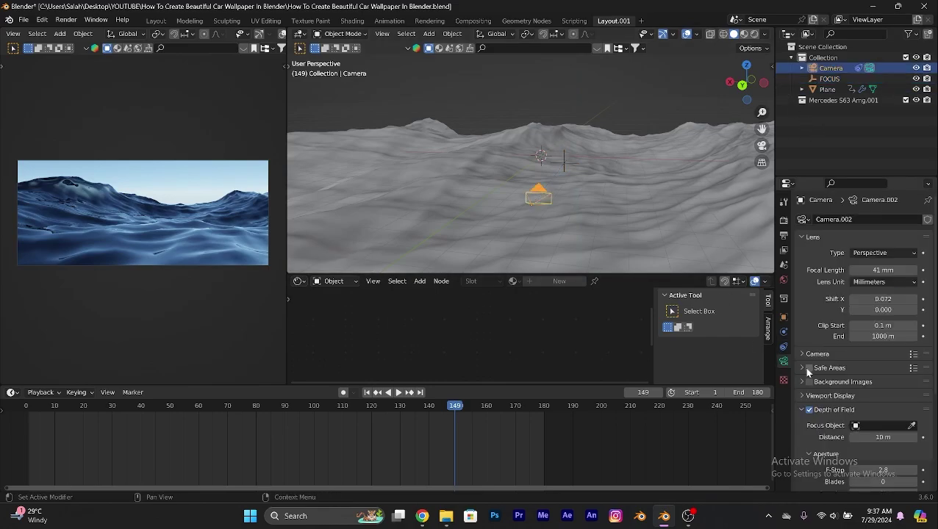
scroll(831, 360, "down", 3)
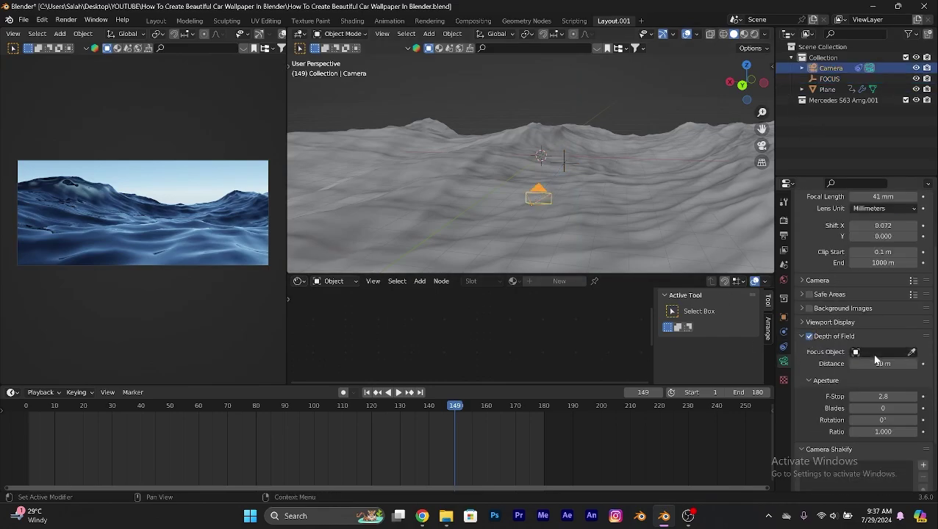
left_click(875, 353)
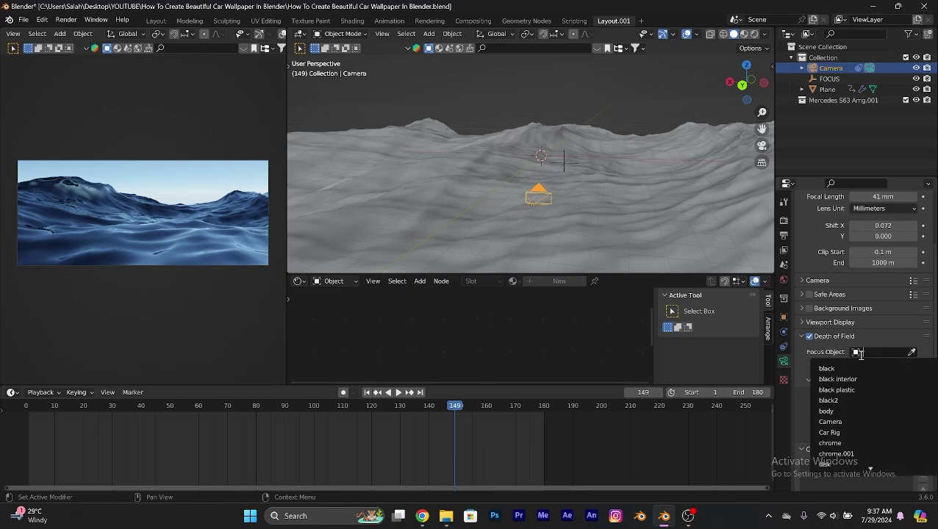
left_click(912, 353)
left_click(570, 154)
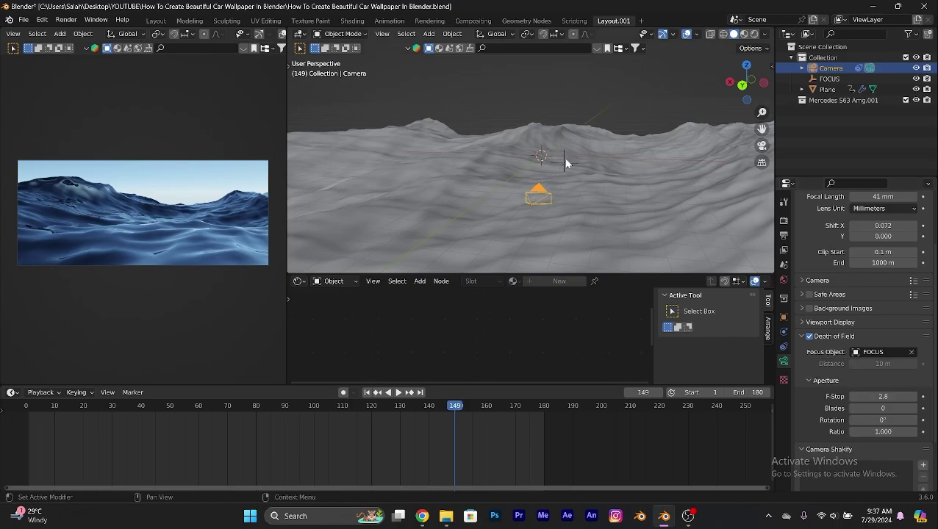
Step: Set the camera aperture to F-Stop 0.1, 3 blades and a ratio of 2
left_click_drag(904, 397, 853, 397)
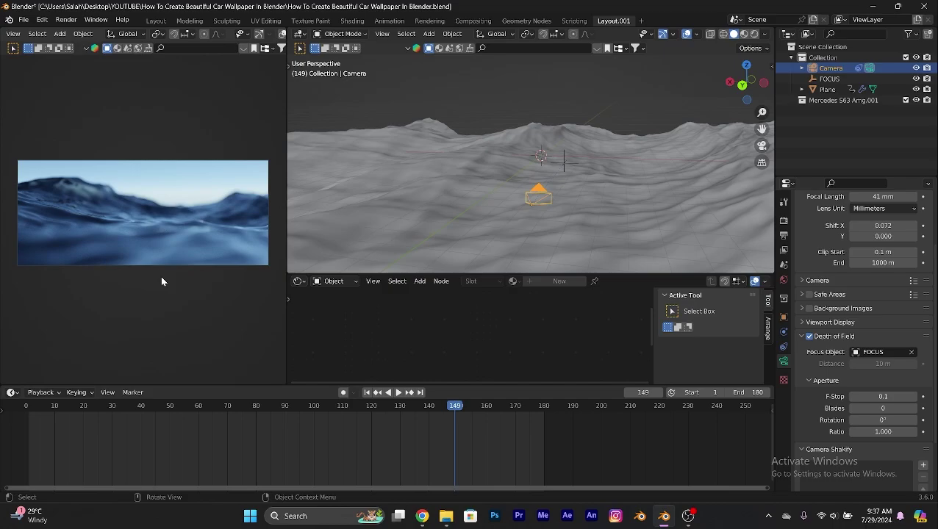
scroll(241, 272, "up", 4)
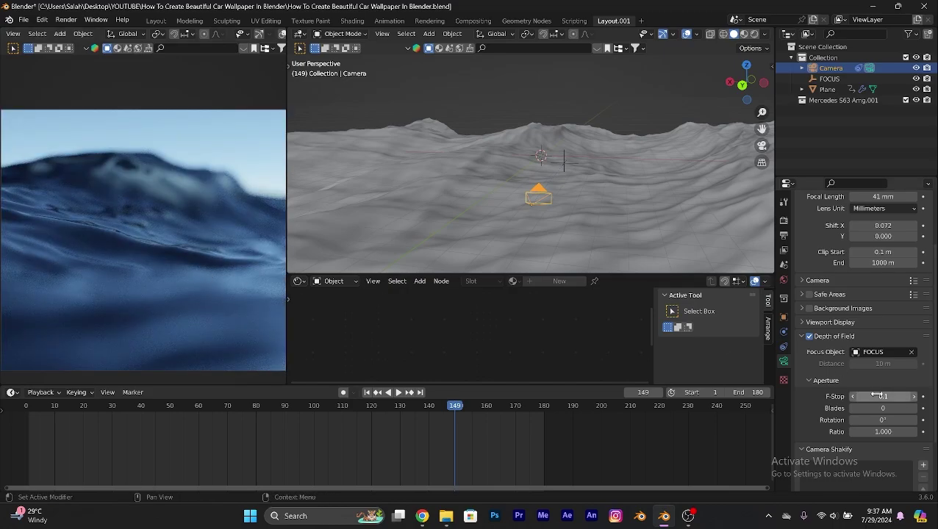
scroll(876, 397, "down", 2)
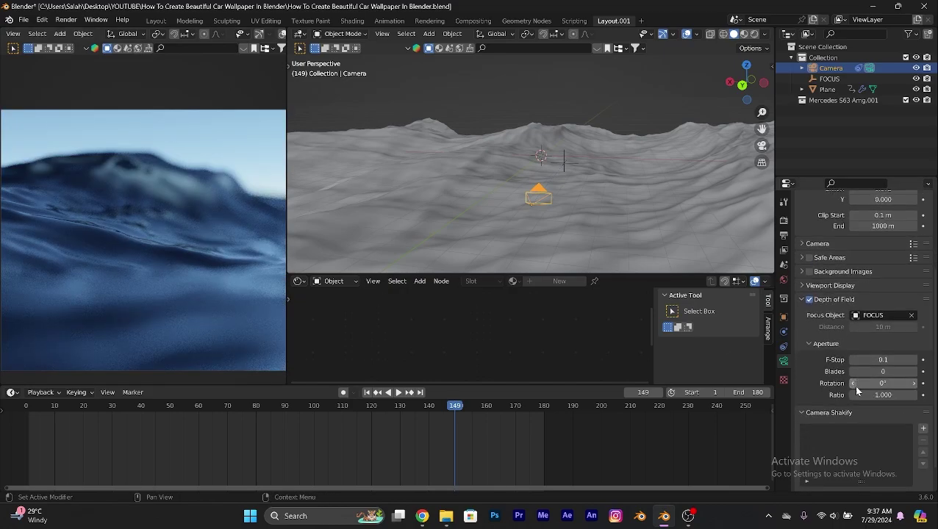
key("Return")
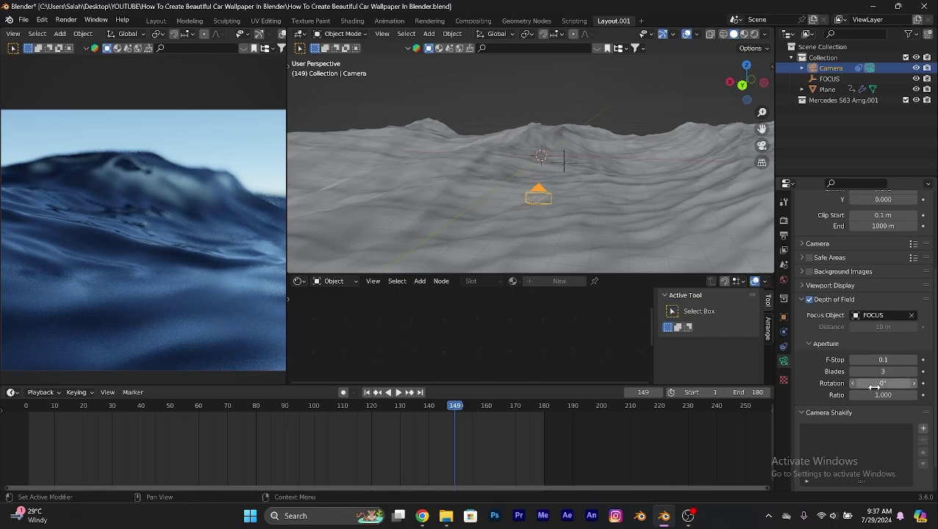
left_click(881, 394)
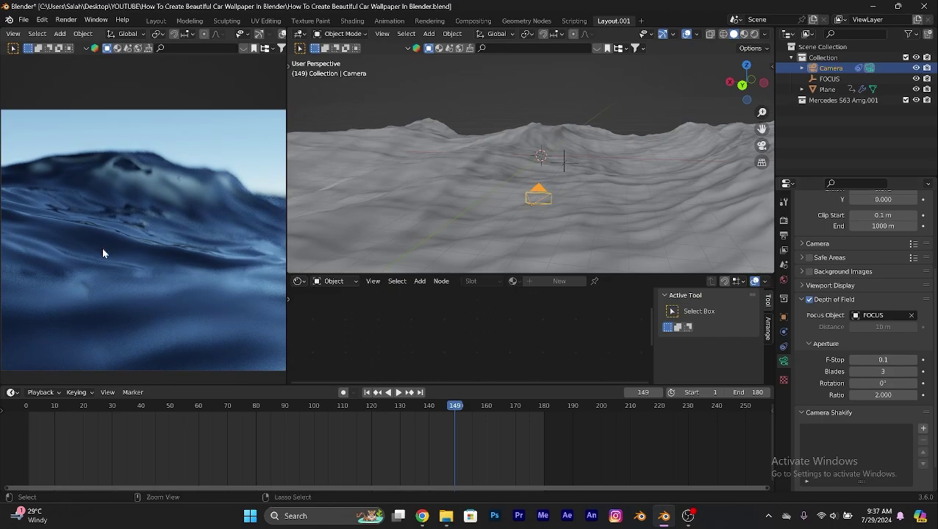
Step: Scrub the animation back to frame 80 while checking the camera view's framing and depth of field
scroll(103, 248, "down", 2)
middle_click_drag(256, 249, 284, 255, "shift")
scroll(130, 254, "down", 2)
left_click_drag(455, 405, 247, 405)
middle_click_drag(178, 219, 191, 240, "shift")
left_click_drag(247, 414, 225, 412)
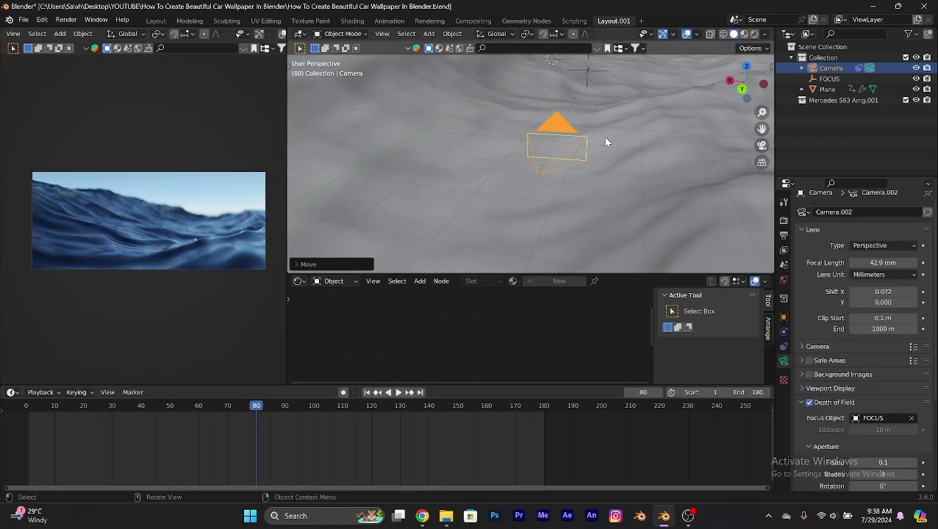
Step: Lower the camera slightly along Z, lower the FOCUS empty along Z, and save the file
key("g")
key("z")
left_click(601, 111)
left_click(587, 69)
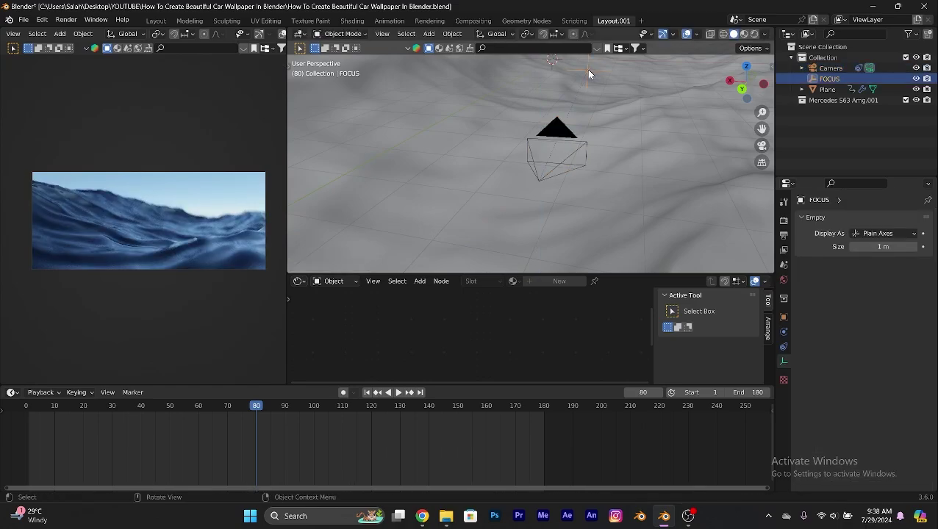
key("g")
key("z")
left_click(621, 221)
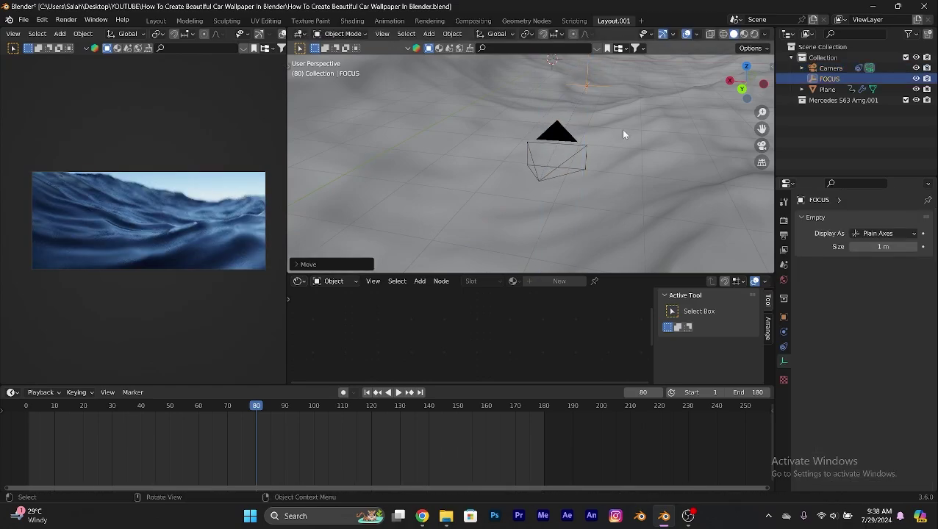
key("ctrl+s")
scroll(260, 219, "up", 1)
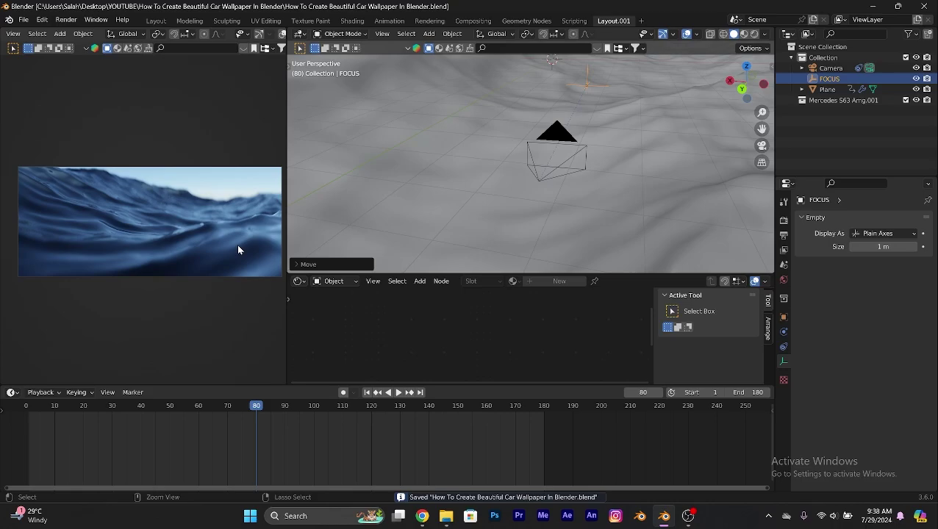
Step: Set the viewport resolution of the ocean plane's Ocean modifier to 20 and save the file
left_click(419, 230)
middle_click_drag(419, 230, 702, 227)
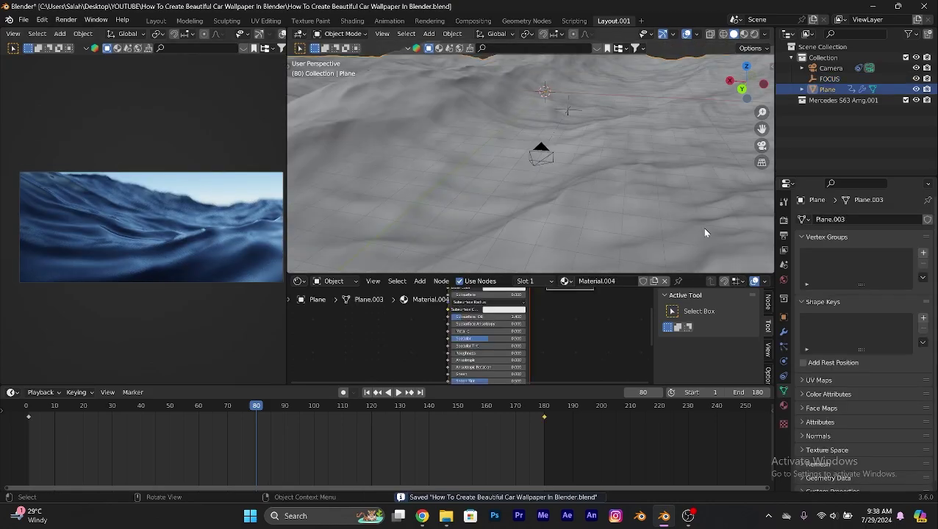
left_click(783, 333)
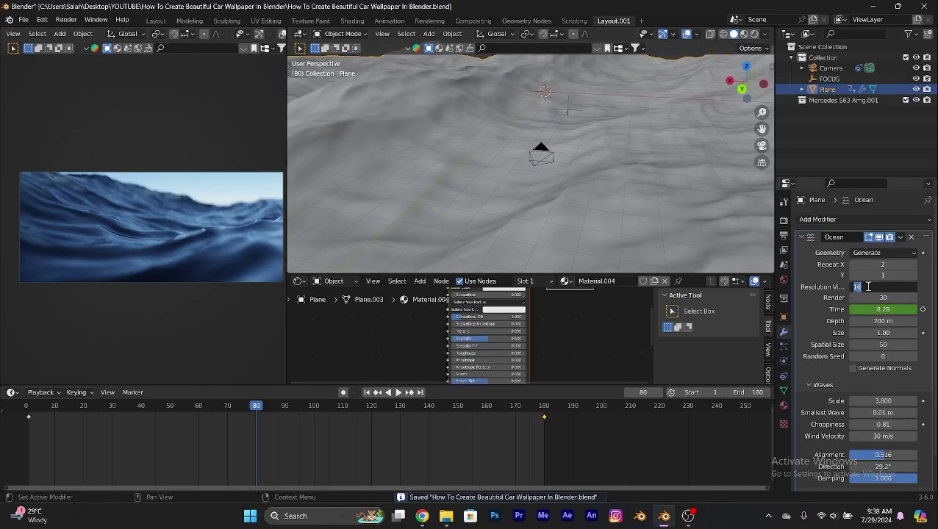
key("Return")
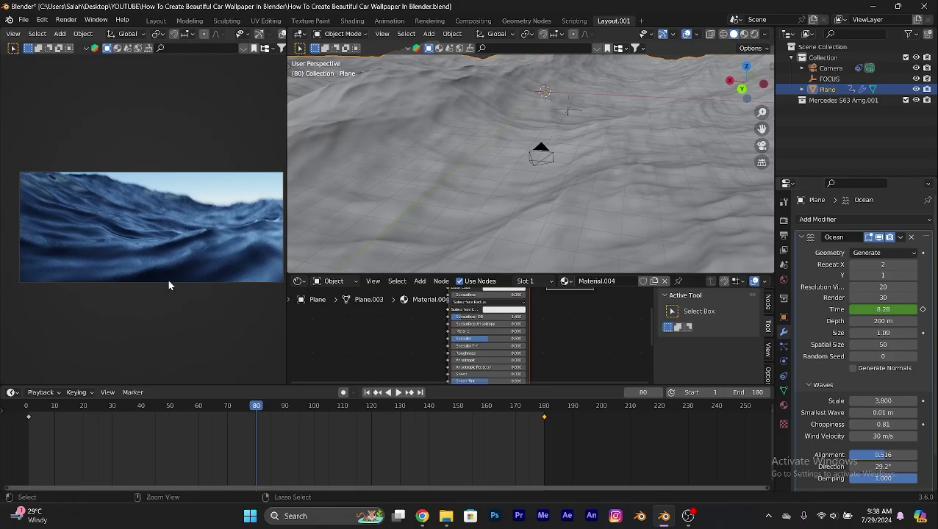
key("ctrl+s")
scroll(168, 267, "up", 2)
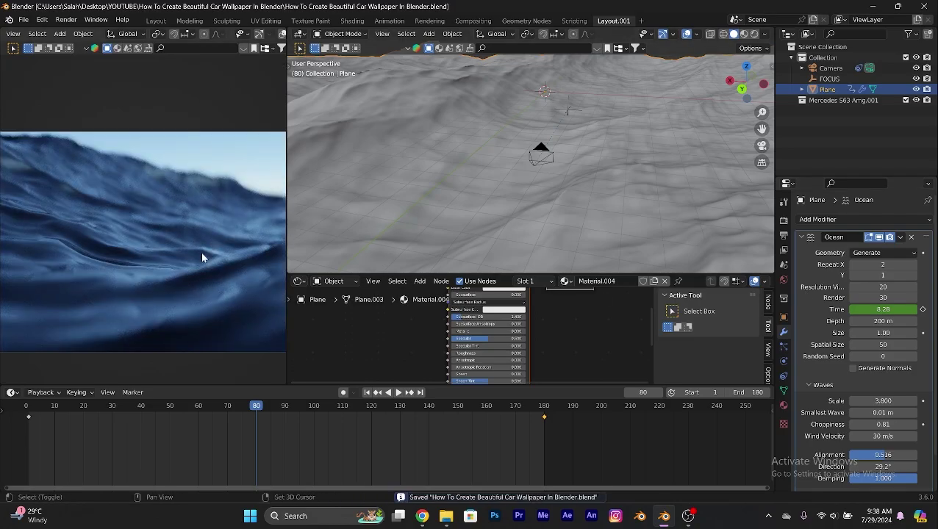
middle_click_drag(202, 254, 103, 251, "shift")
scroll(139, 195, "down", 4)
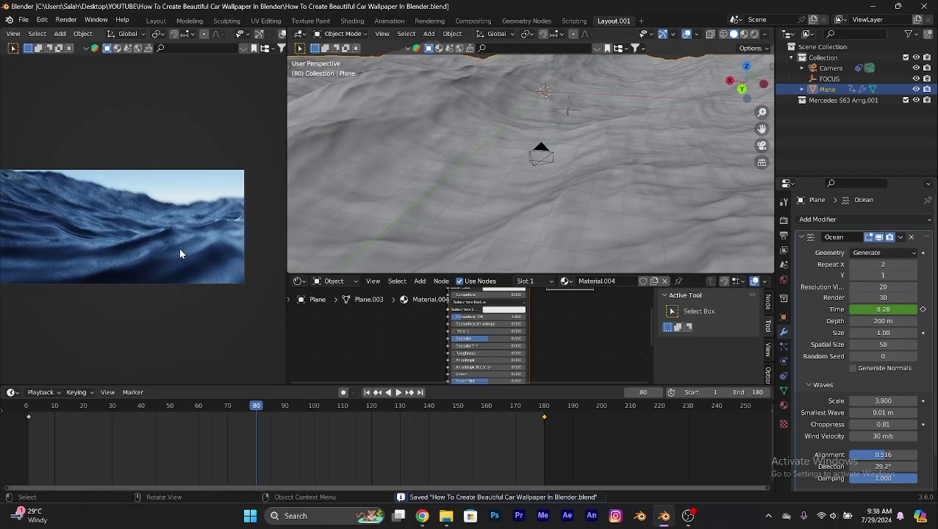
Step: Set the Ozone of the world's Sky Texture to 0.426
left_click(784, 280)
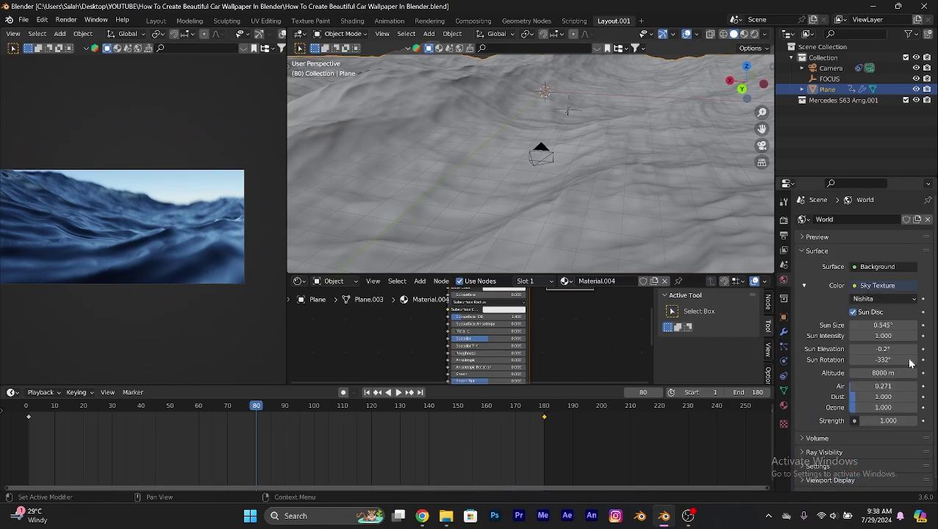
left_click_drag(883, 410, 846, 408)
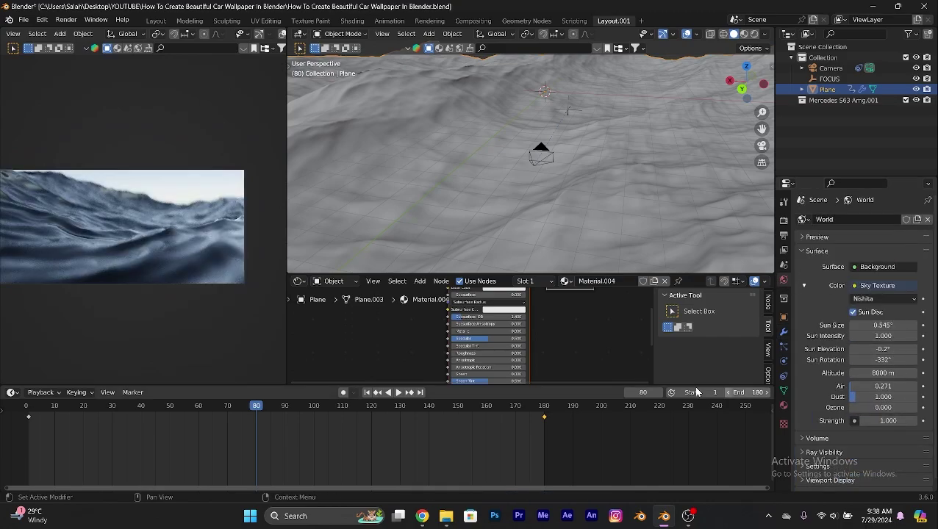
middle_click_drag(92, 267, 162, 278, "shift")
scroll(200, 257, "up", 1)
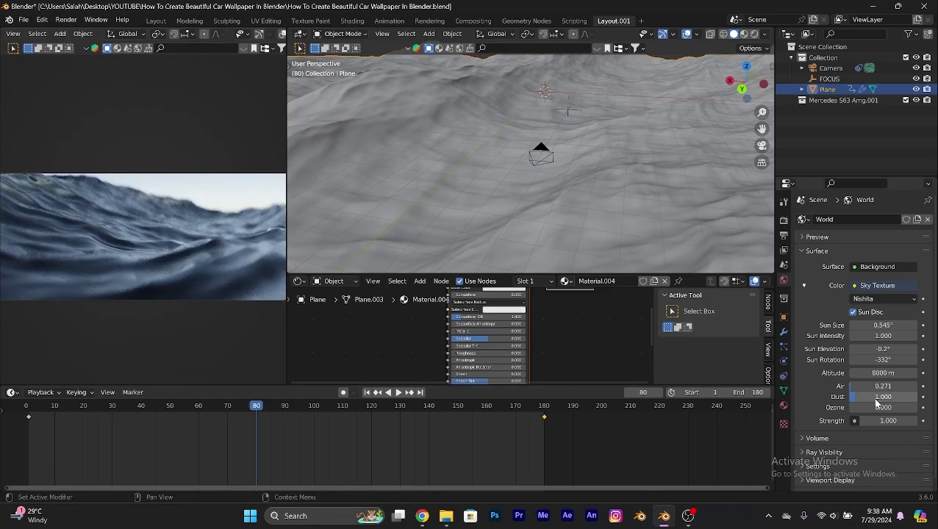
left_click_drag(883, 408, 886, 408)
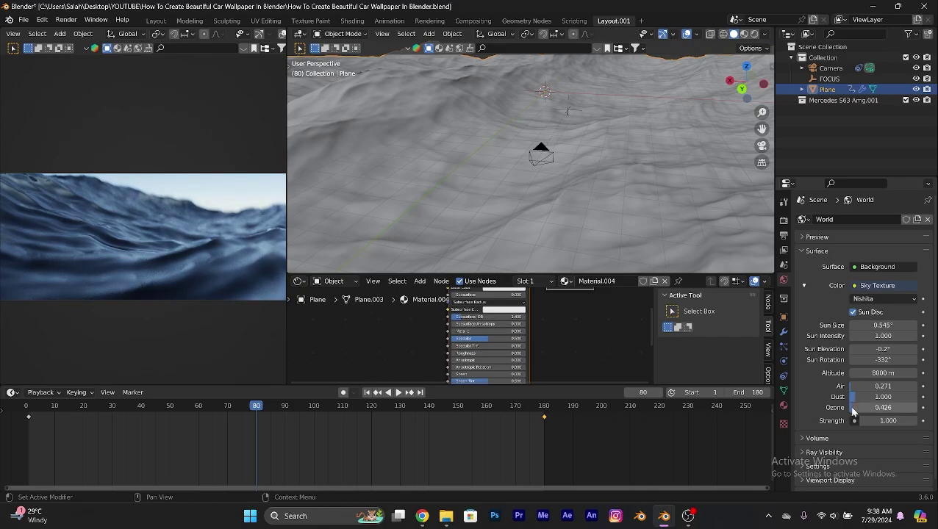
Step: Set the scene's Color Management look to Medium High Contrast and save the file
left_click(783, 221)
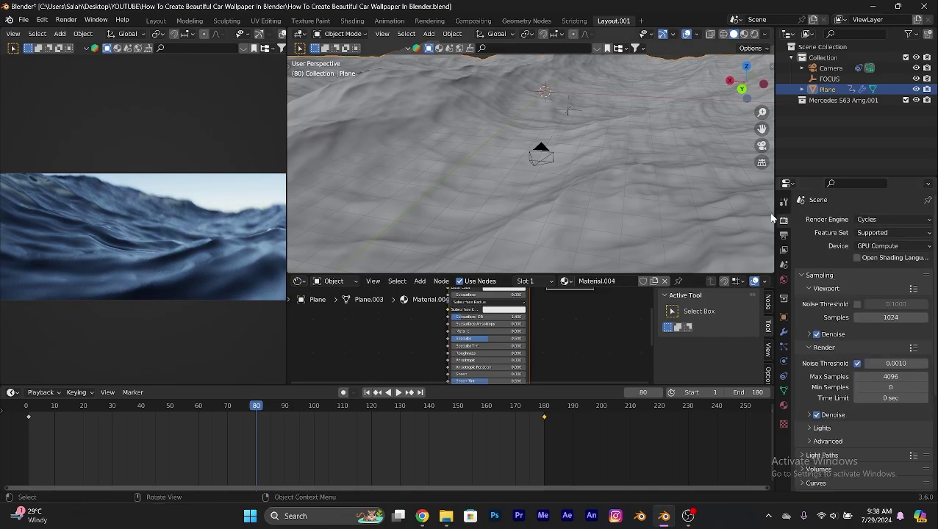
scroll(841, 255, "down", 5)
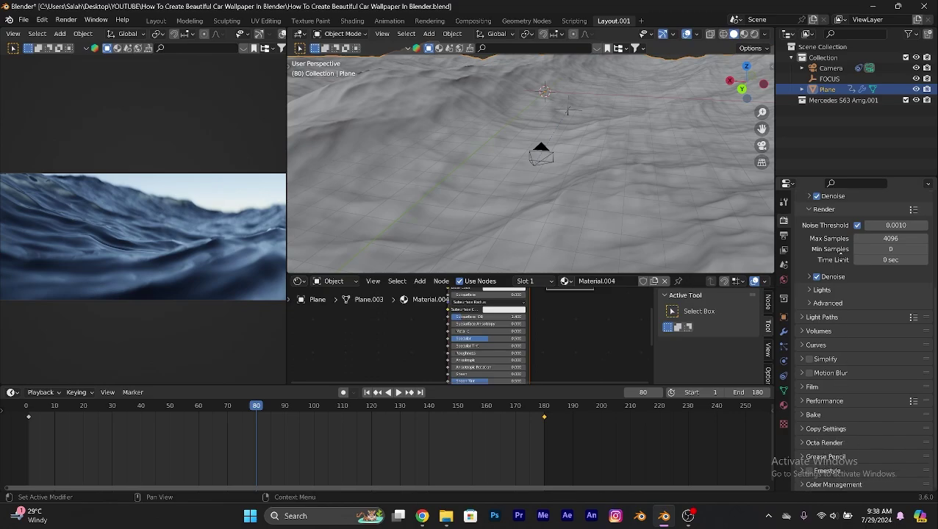
left_click(835, 486)
scroll(842, 448, "down", 4)
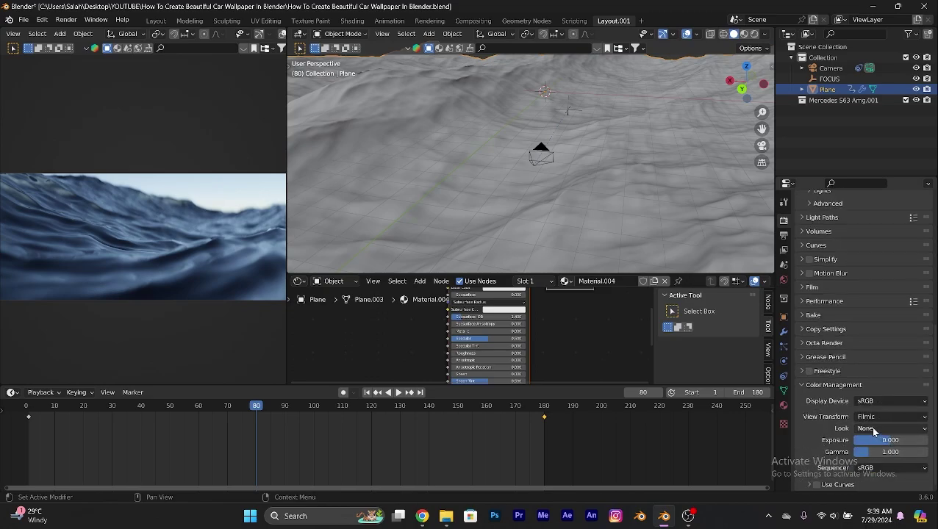
left_click(870, 428)
left_click(857, 393)
scroll(177, 223, "down", 3)
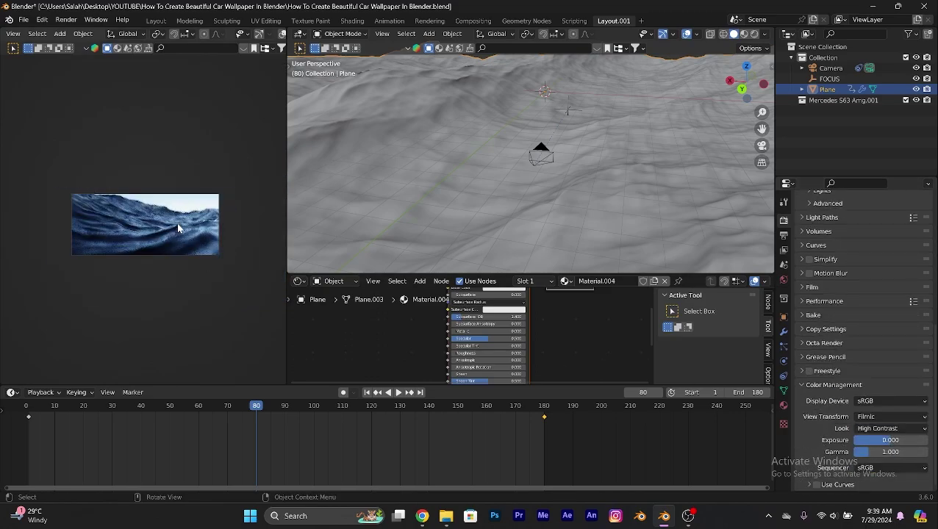
scroll(193, 244, "up", 5)
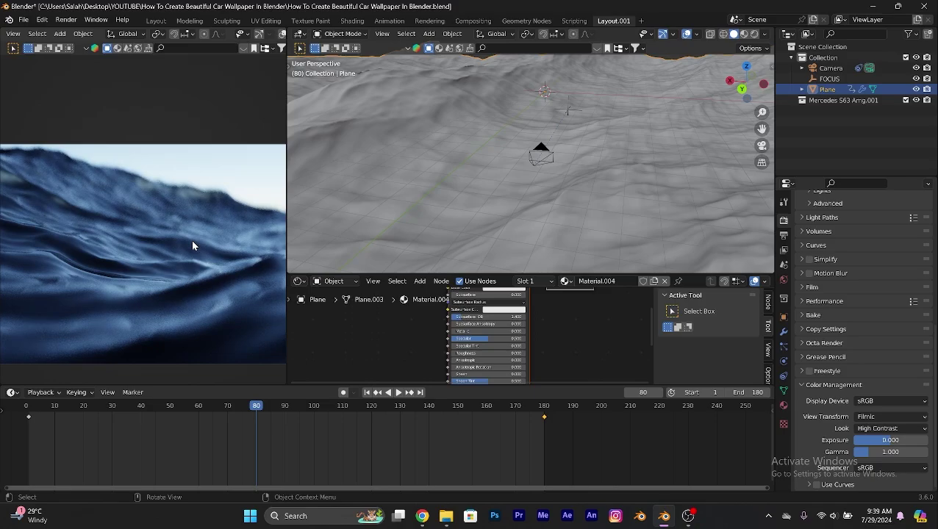
left_click(870, 428)
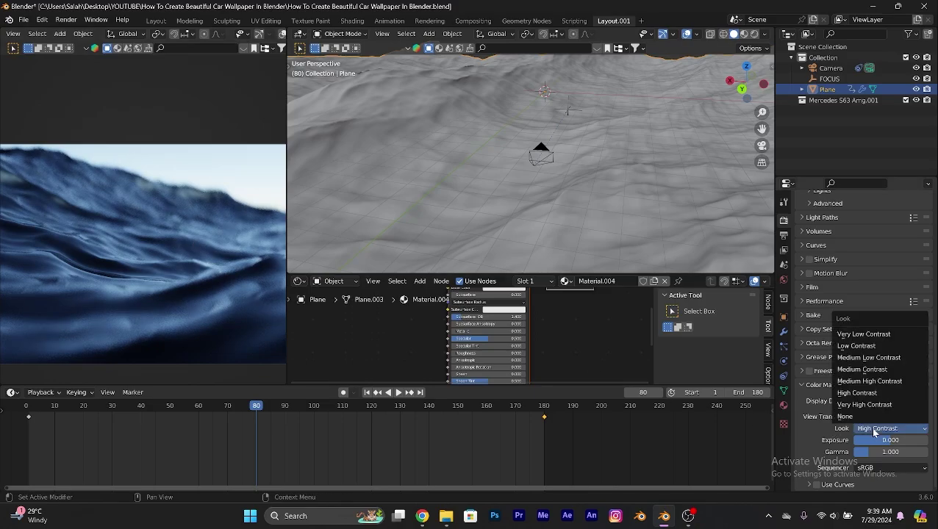
left_click(867, 382)
scroll(197, 295, "down", 3)
scroll(194, 280, "down", 3)
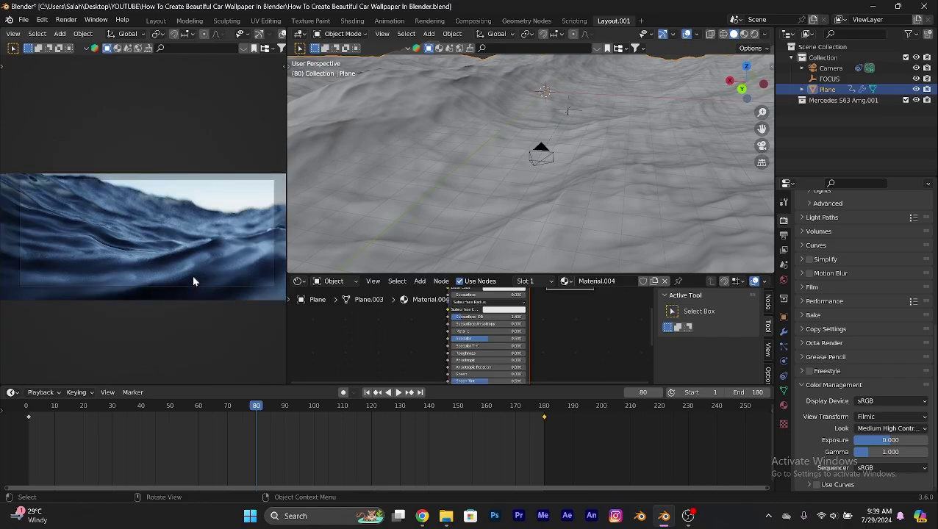
key("ctrl+s")
scroll(420, 334, "down", 2)
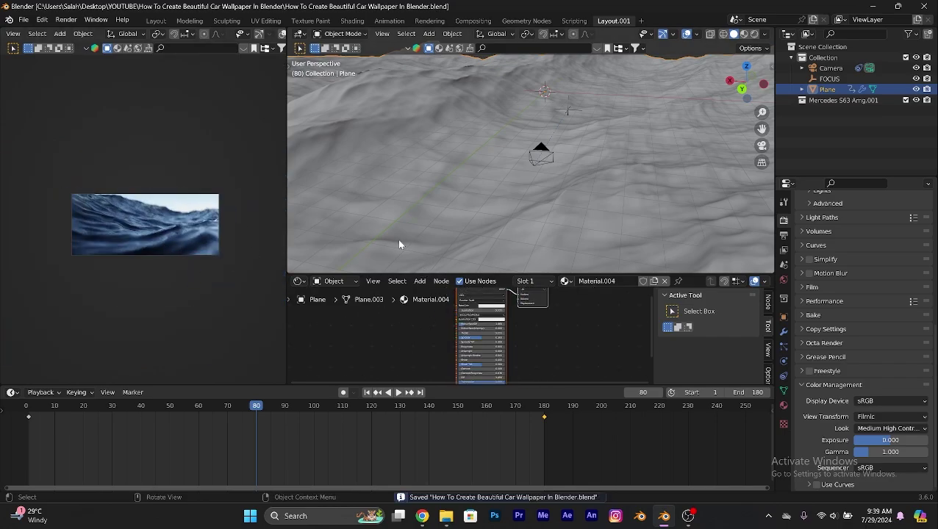
middle_click_drag(387, 347, 432, 328)
middle_click_drag(119, 248, 133, 246, "shift")
scroll(135, 241, "up", 2)
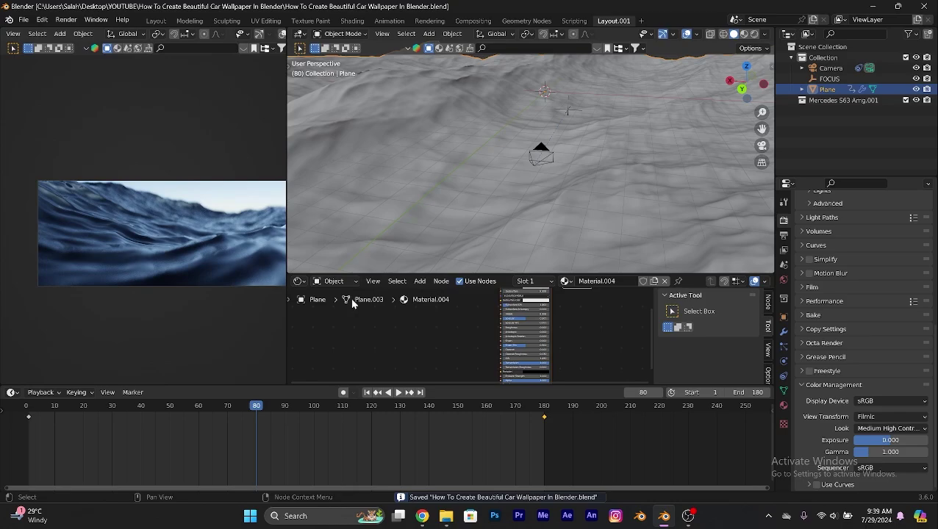
Step: Add a Bump node to the ocean plane's material beside the main shader
middle_click_drag(384, 322, 412, 314)
key("shift+a")
left_click(415, 316)
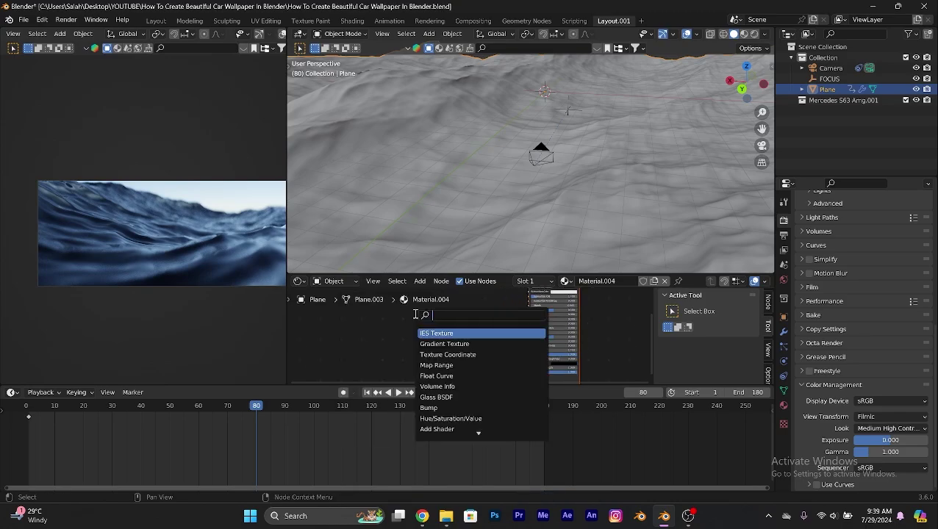
type("bum")
key("Return")
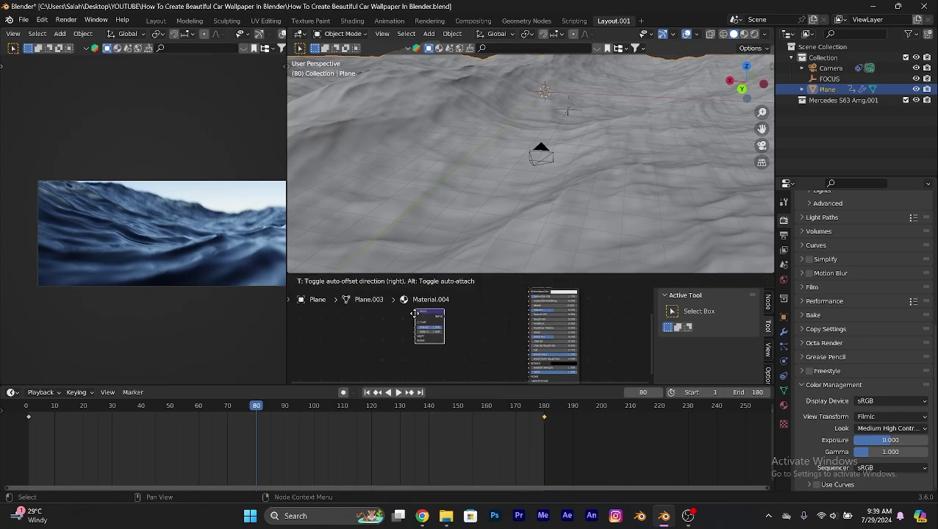
left_click(427, 350)
Step: Add a Musgrave Texture node beside the Bump node in the ocean material
key("shift+a")
left_click(384, 311)
type("mu")
left_click(398, 327)
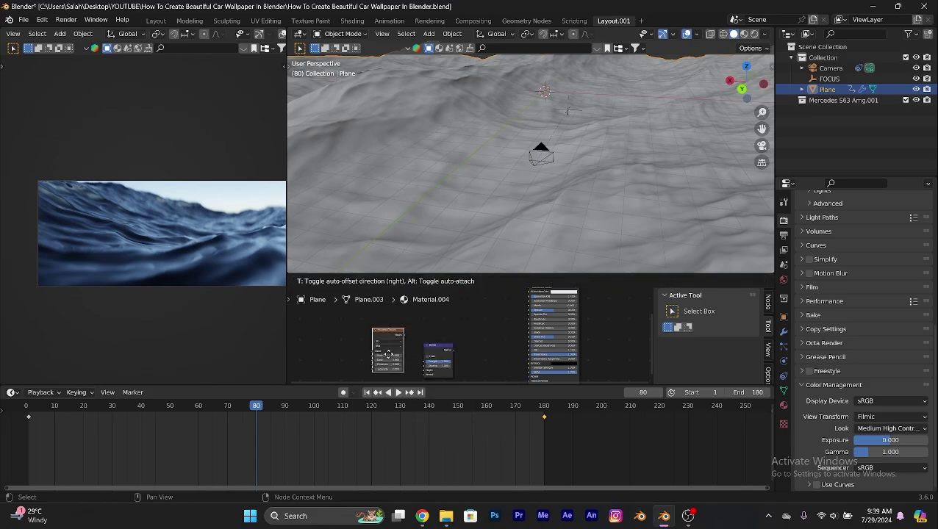
left_click(374, 335)
Step: Connect the Musgrave Texture's Height output to the Bump node's Height and the Bump output to the main shader's Normal input
scroll(434, 342, "up", 5)
middle_click_drag(369, 354, 391, 307)
left_click_drag(388, 293, 447, 357)
key("ctrl+z")
left_click_drag(389, 294, 434, 350)
middle_click_drag(525, 328, 375, 328)
left_click_drag(341, 309, 493, 362)
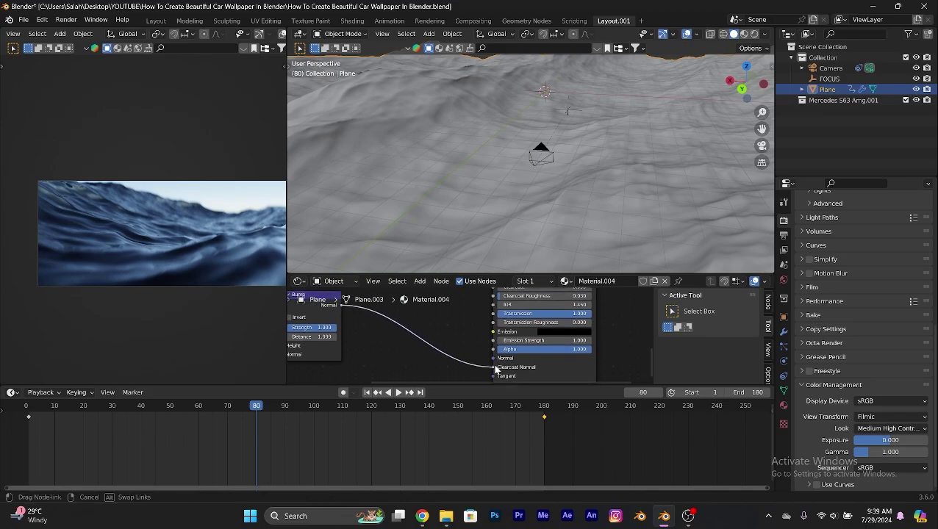
Step: Set the Bump node's Distance to 0.02
middle_click_drag(416, 357, 647, 341)
middle_click_drag(509, 343, 546, 362)
scroll(477, 352, "up", 4)
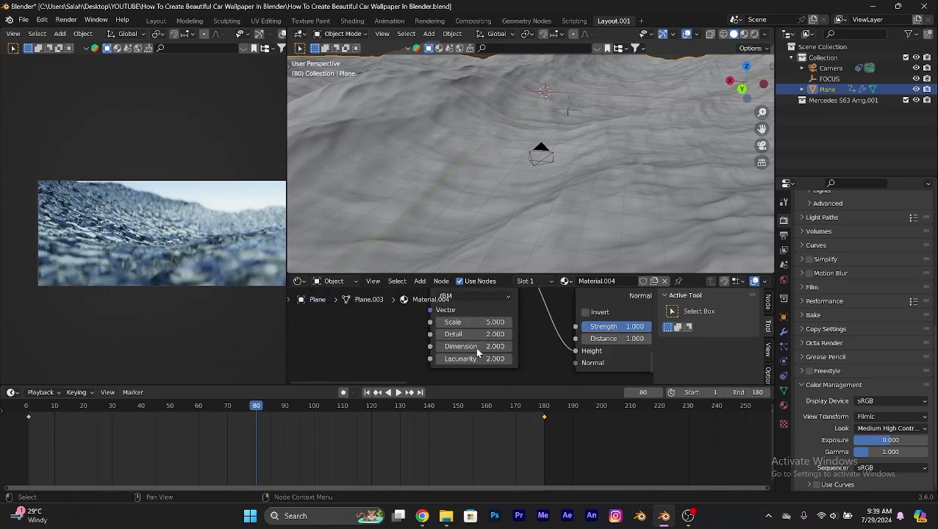
middle_click_drag(478, 352, 388, 352)
scroll(465, 340, "up", 3)
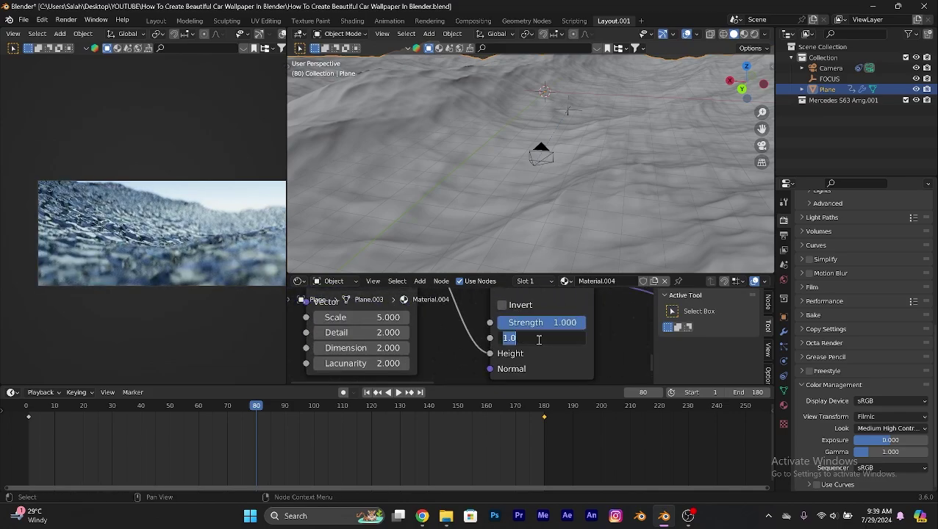
key("Return")
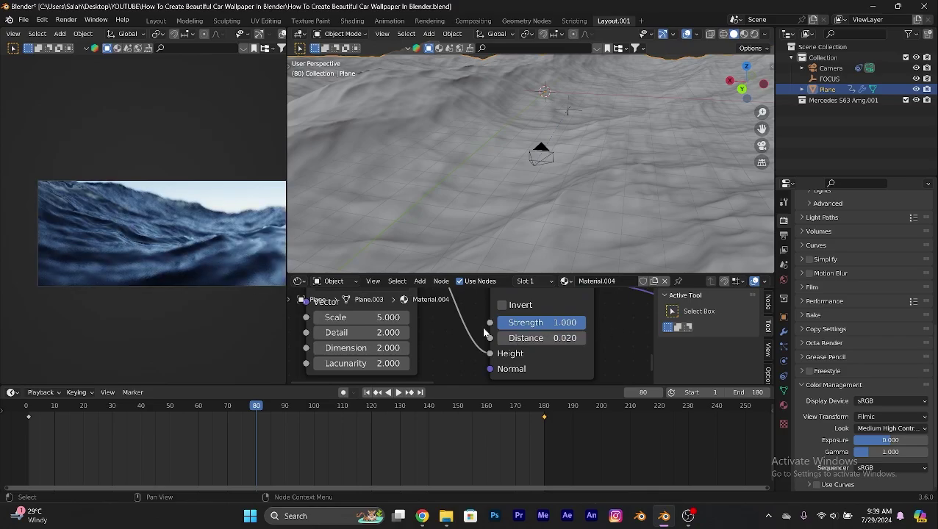
Step: Switch the larger 3D viewport to Material Preview shading and look through the camera
key("z")
left_click(607, 233)
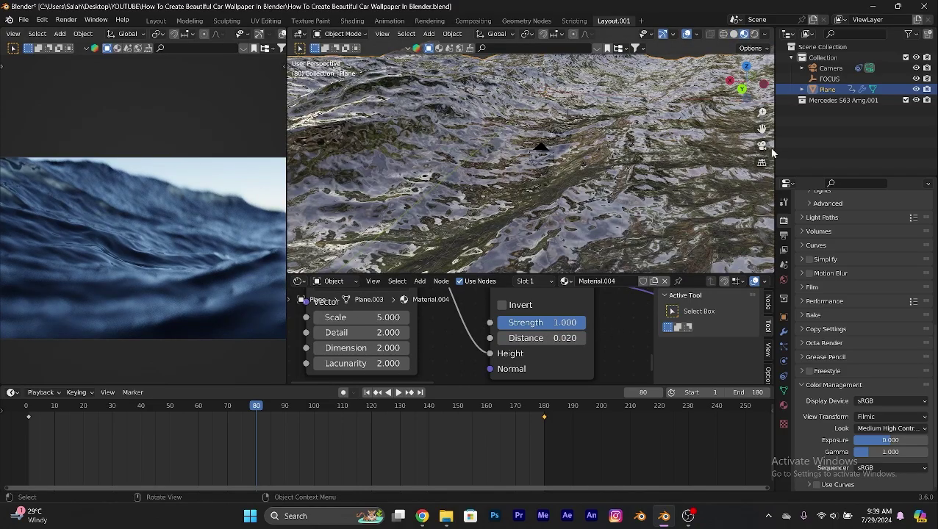
key("KP_0")
scroll(576, 200, "up", 1)
Step: Set the Musgrave Texture's Scale to 49.1 and its Detail to 1.6
middle_click_drag(377, 346, 453, 345)
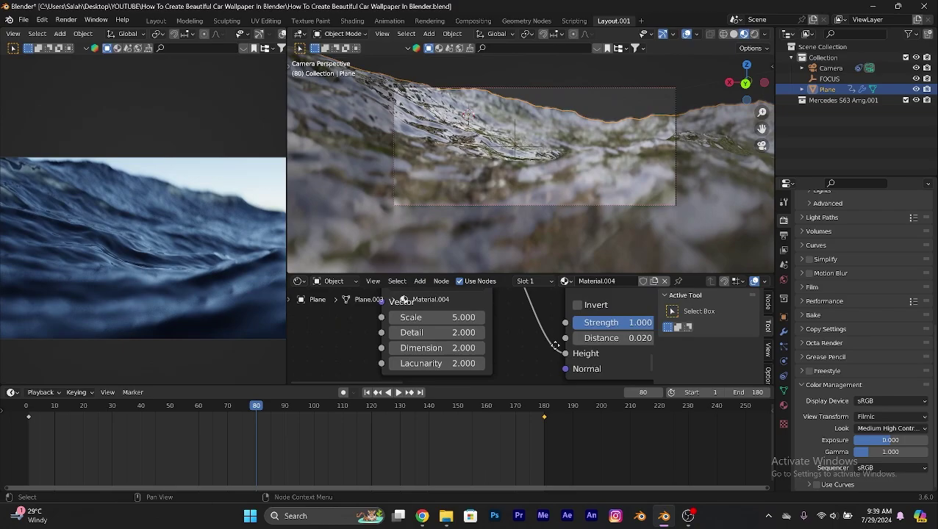
middle_click_drag(614, 352, 541, 343)
scroll(540, 342, "up", 4)
left_click_drag(552, 303, 536, 303, "shift")
left_click_drag(604, 303, 556, 302, "shift")
middle_click_drag(359, 320, 430, 325)
scroll(431, 329, "up", 1)
mouse_move(421, 322)
left_mouse_down()
mouse_move(382, 322)
mouse_move(471, 322)
mouse_move(378, 322)
mouse_move(409, 322)
left_mouse_up()
left_click_drag(393, 307, 499, 308)
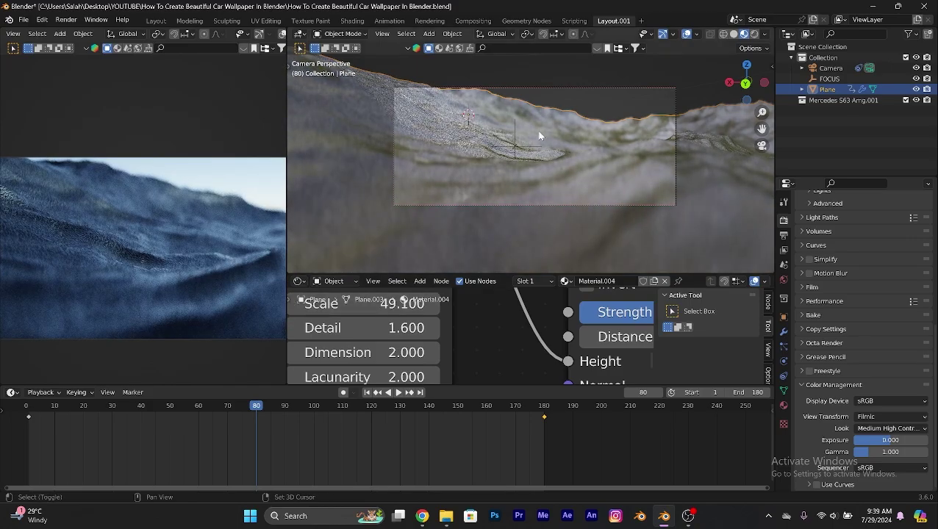
Step: Reduce the Bump node's Strength to 0.157 and raise the Musgrave Texture's Detail to 15
scroll(599, 178, "up", 8)
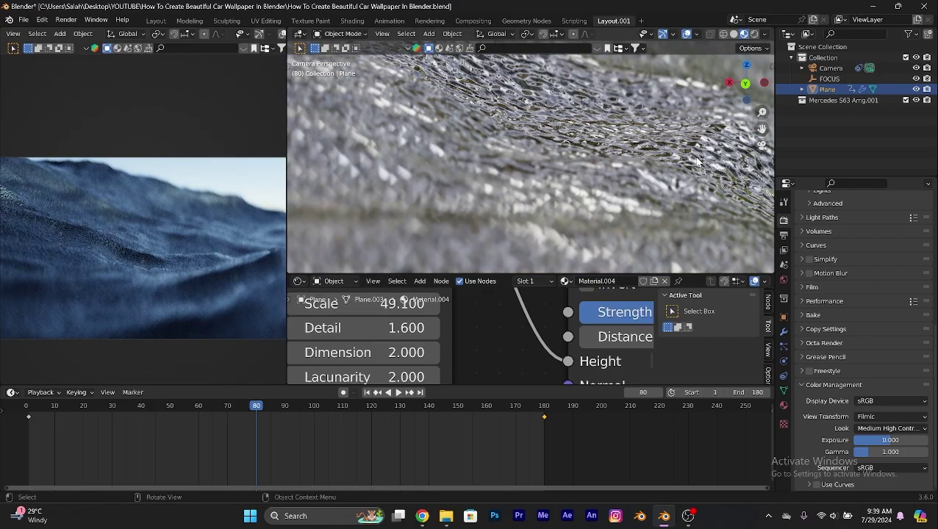
middle_click_drag(697, 160, 659, 219, "shift")
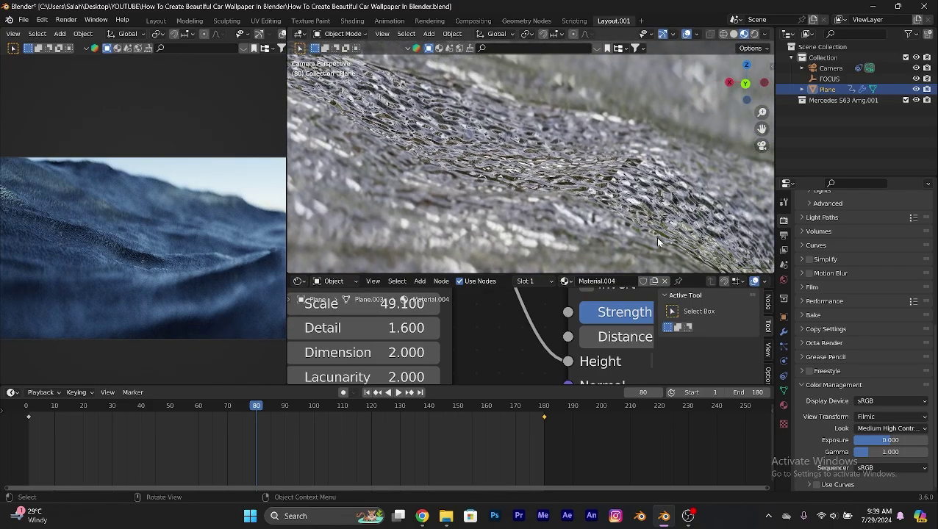
middle_click_drag(637, 334, 510, 337)
left_click_drag(531, 317, 471, 317)
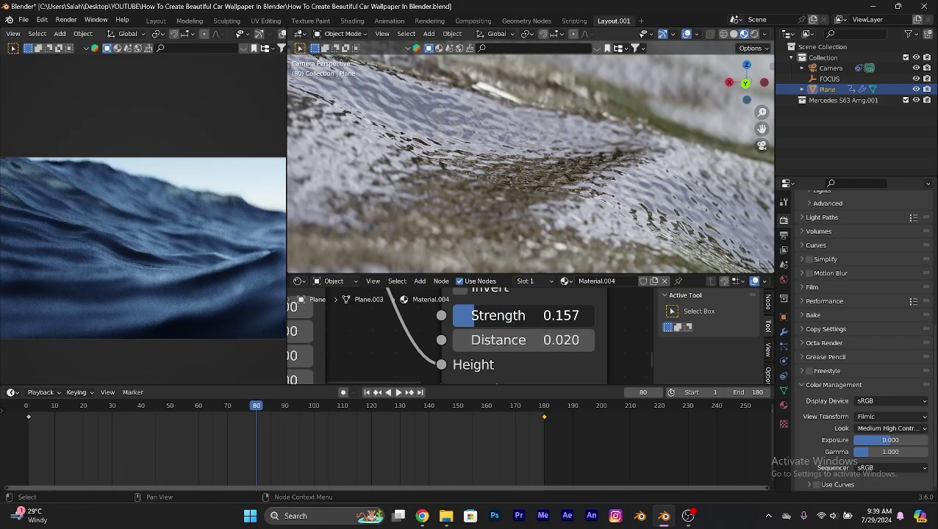
middle_click_drag(317, 336, 457, 341)
left_click_drag(440, 337, 575, 337)
scroll(545, 220, "up", 2)
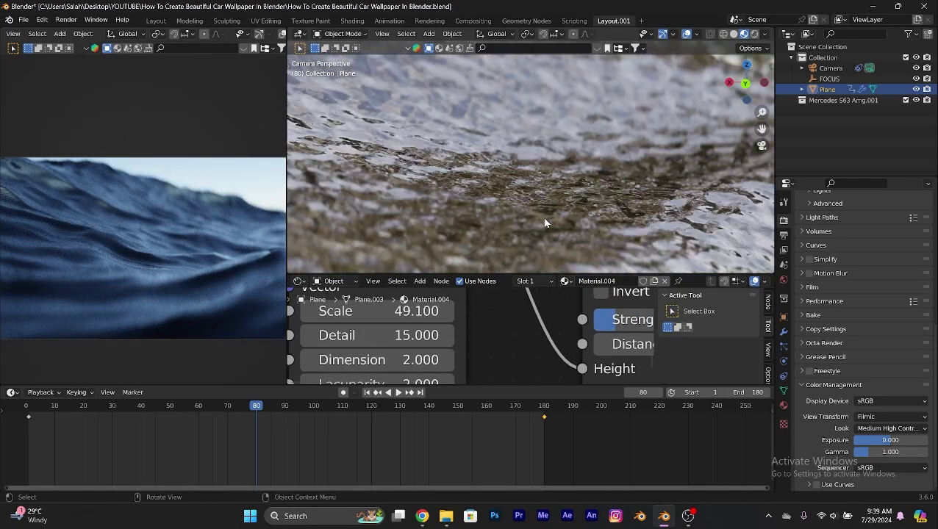
Step: Reduce the Musgrave Texture's Scale to 13.3 while checking the ripples in the rendered camera view
middle_click_drag(132, 275, 244, 218, "shift")
scroll(244, 219, "up", 5)
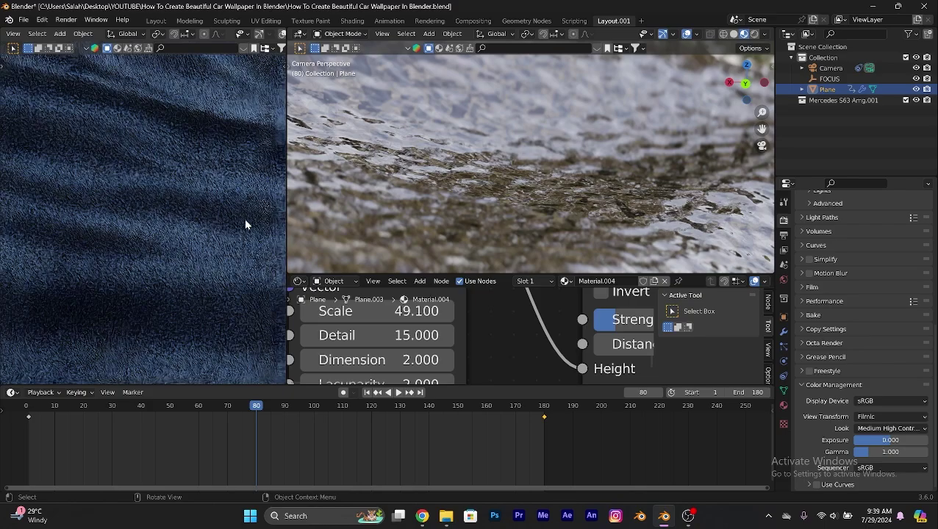
middle_click_drag(641, 340, 542, 347)
left_click(561, 328)
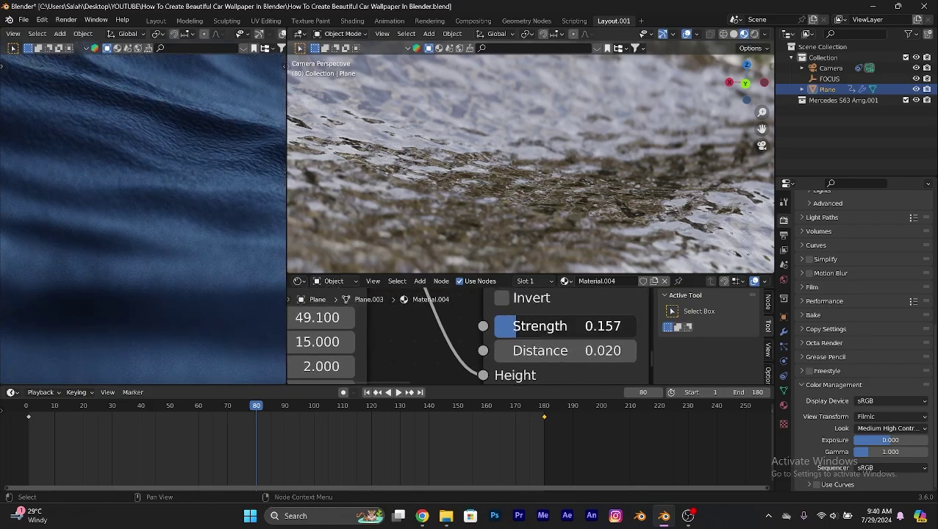
left_click(402, 339)
middle_click_drag(402, 339, 482, 344)
left_click_drag(404, 323, 149, 323)
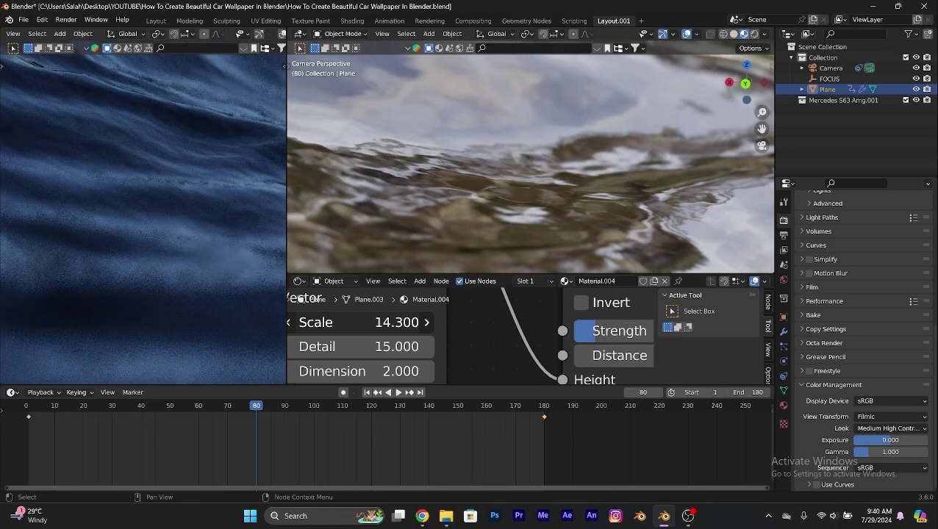
mouse_move(156, 241)
middle_mouse_down("shift")
mouse_move(69, 241)
mouse_move(277, 223)
middle_mouse_up("shift")
scroll(161, 204, "down", 3)
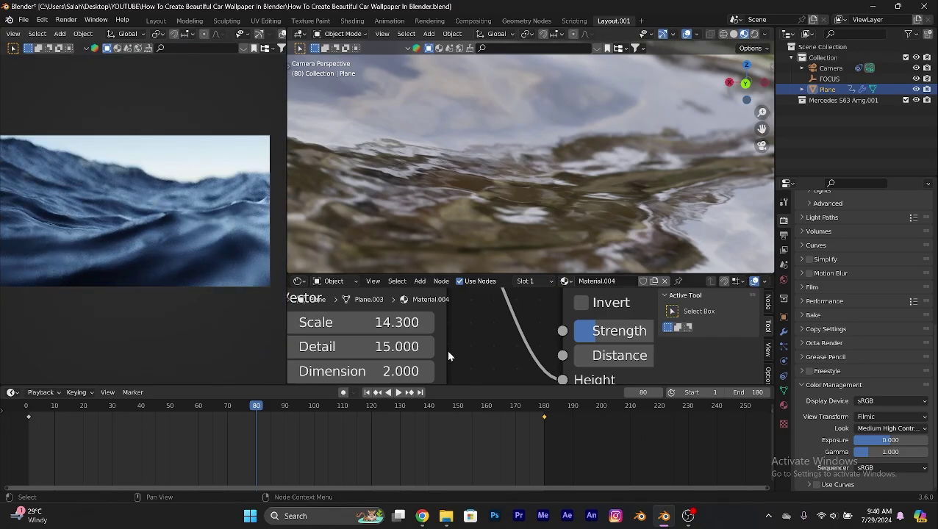
left_click_drag(397, 323, 353, 323)
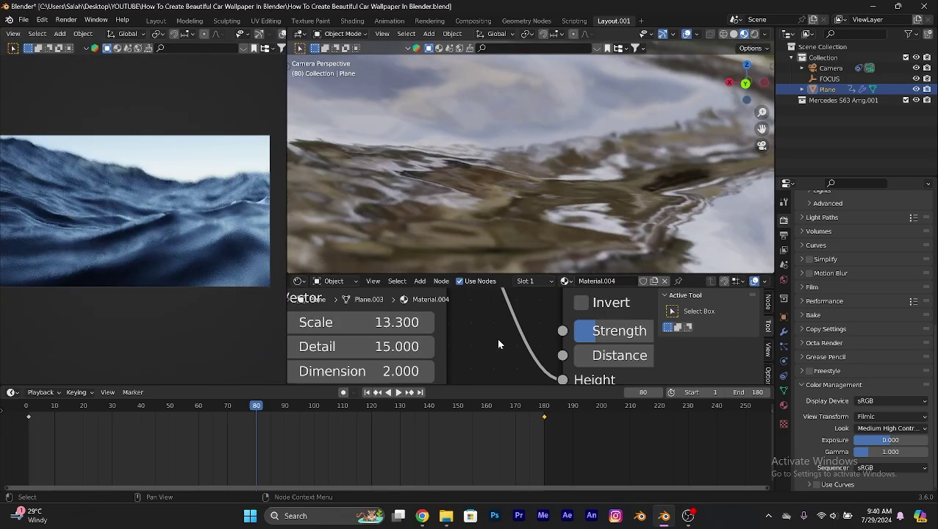
Step: Set the Bump node's Strength to 0.089
scroll(496, 339, "down", 2)
left_click_drag(547, 332, 518, 332)
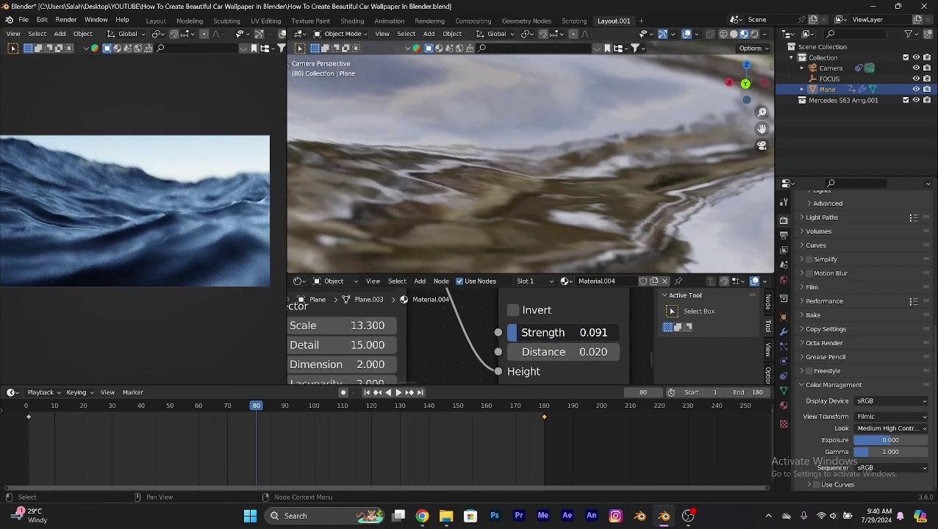
left_click(590, 336)
type("0.0")
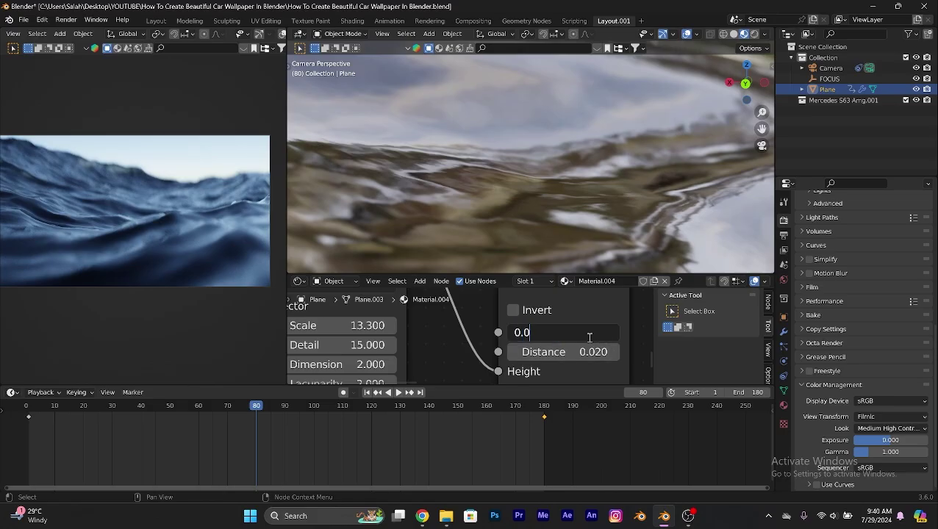
type("89")
key("Return")
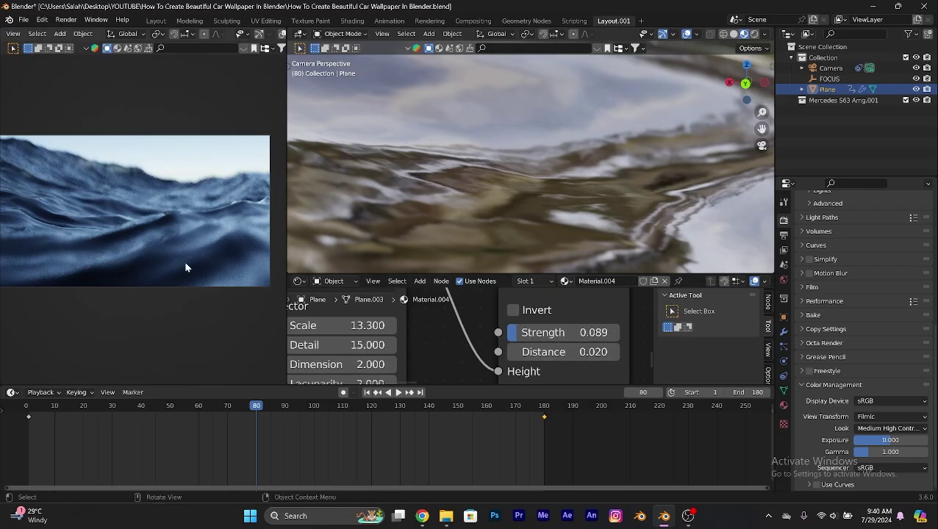
Step: Review the rendered ocean in a maximized viewport, return that view to solid shading and save the file
key("ctrl+space")
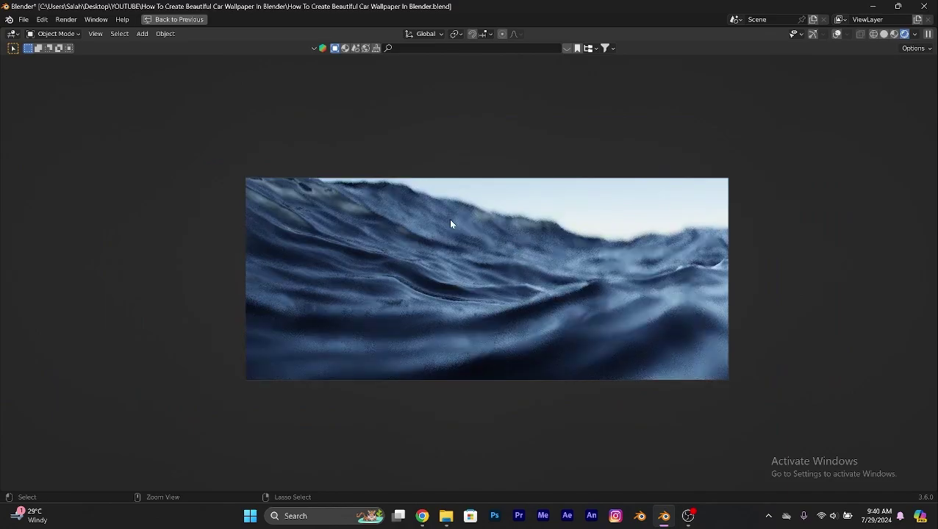
key("ctrl+space")
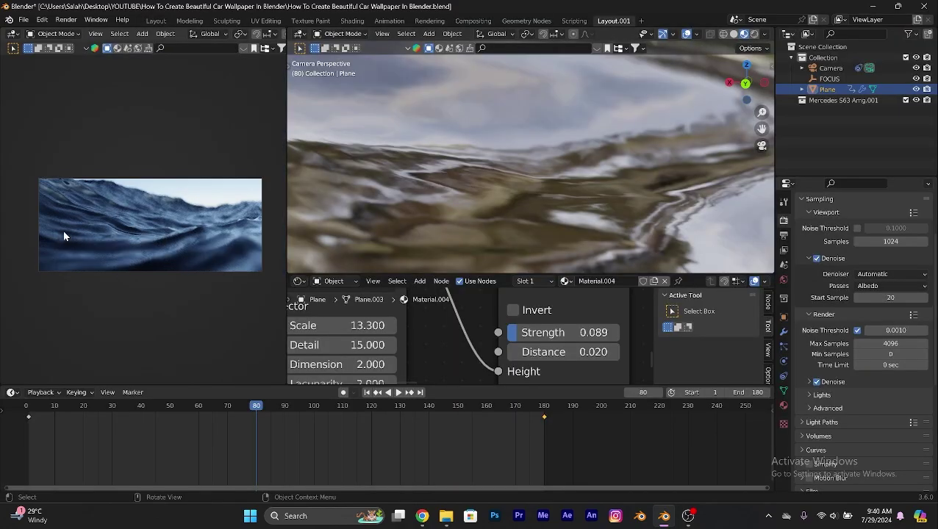
key("z")
key("ctrl+s")
Step: Set the render's Max Samples to 256 and its denoiser to OptiX
scroll(870, 306, "up", 2)
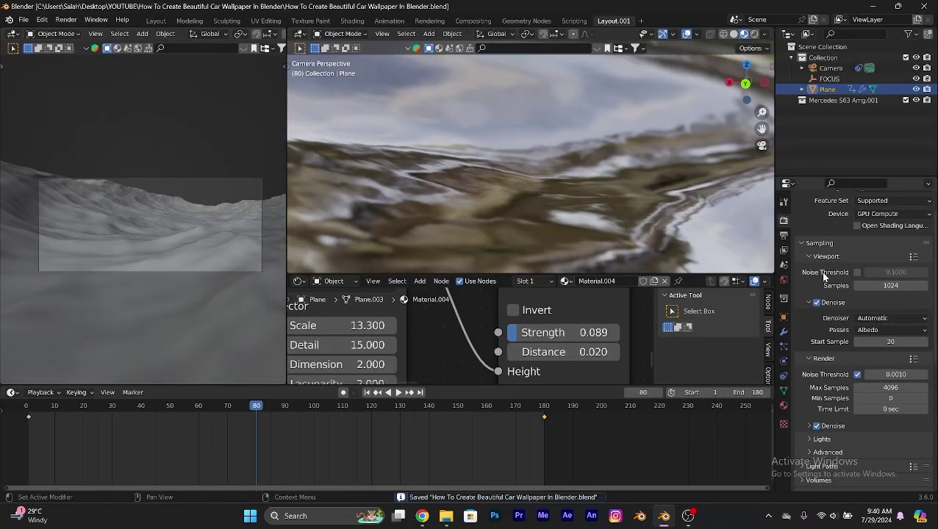
scroll(839, 288, "down", 2)
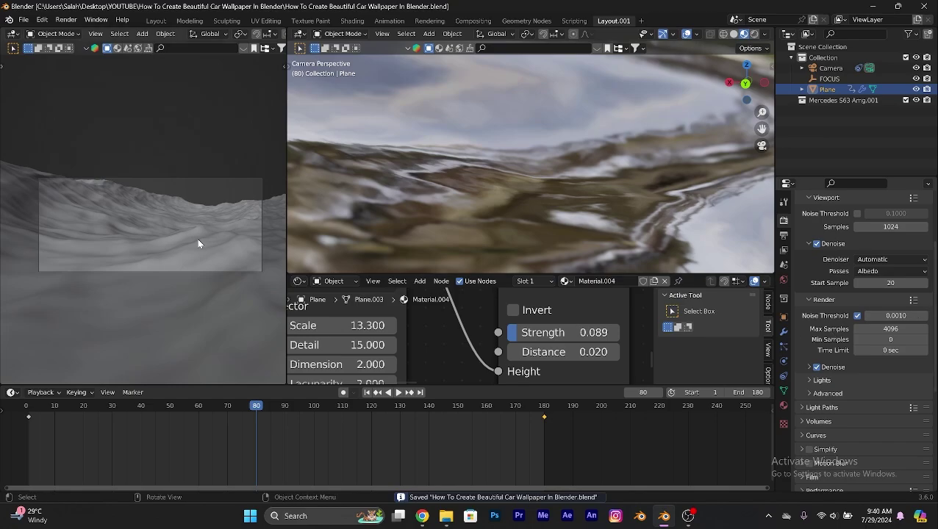
double_click(883, 328)
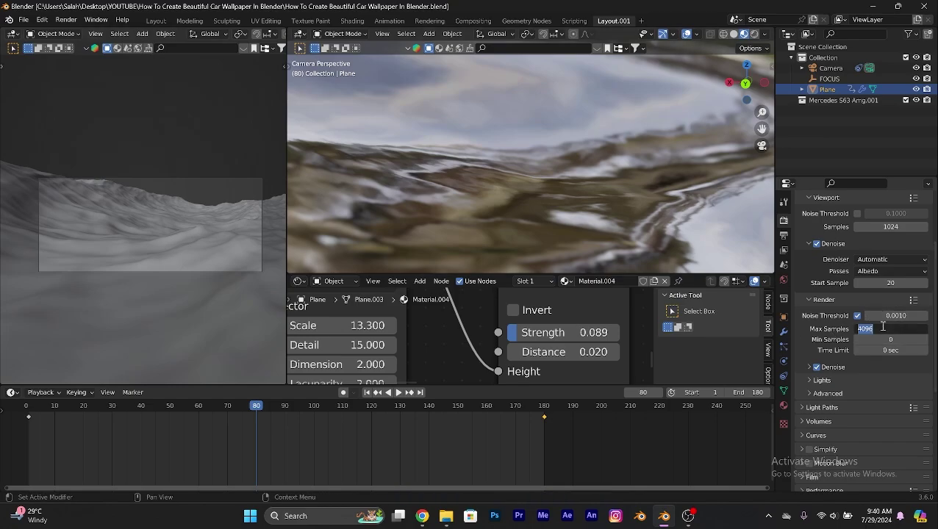
type("256")
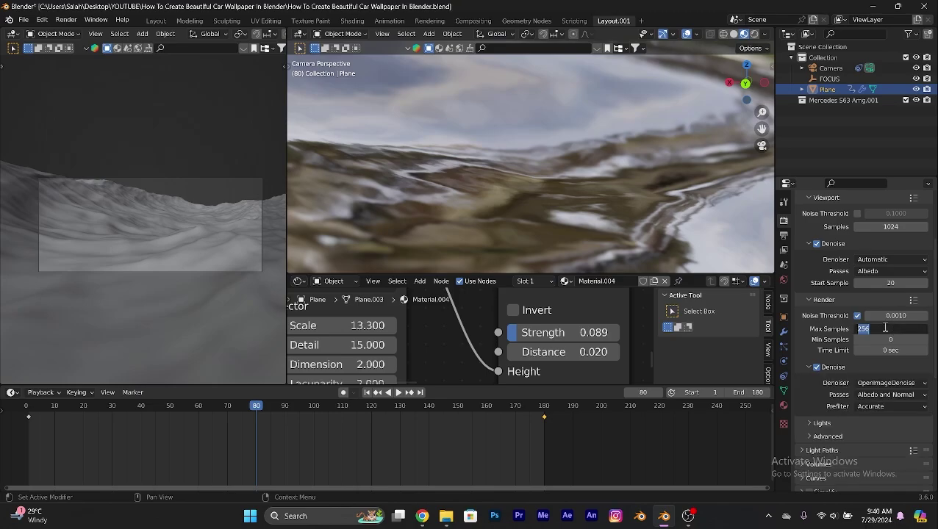
key("Return")
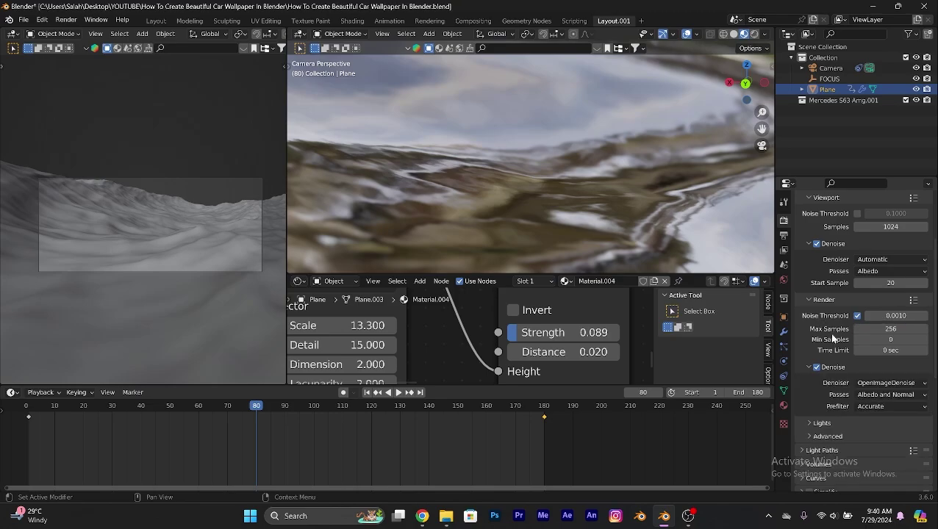
scroll(834, 339, "down", 2)
left_click(875, 338)
left_click(878, 350)
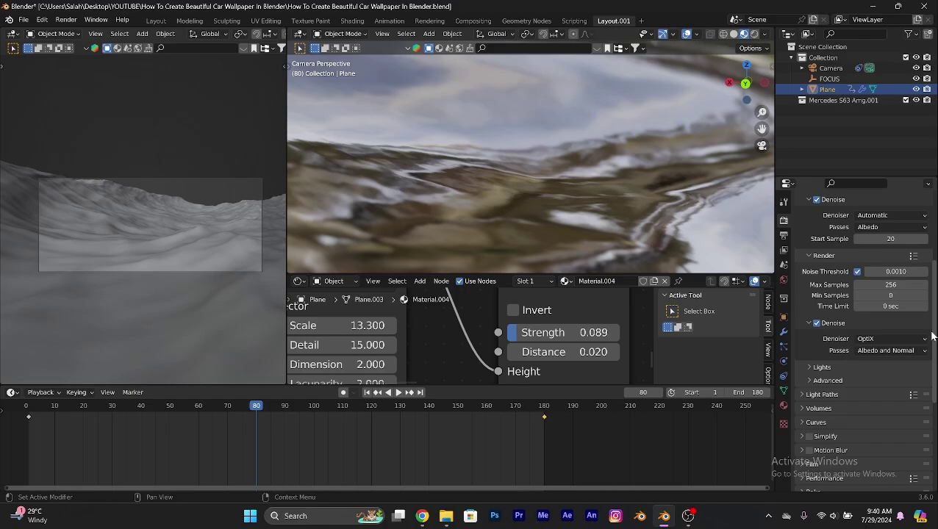
Step: Enable Motion Blur for the render and set its Shutter to 0.39
scroll(846, 342, "down", 2)
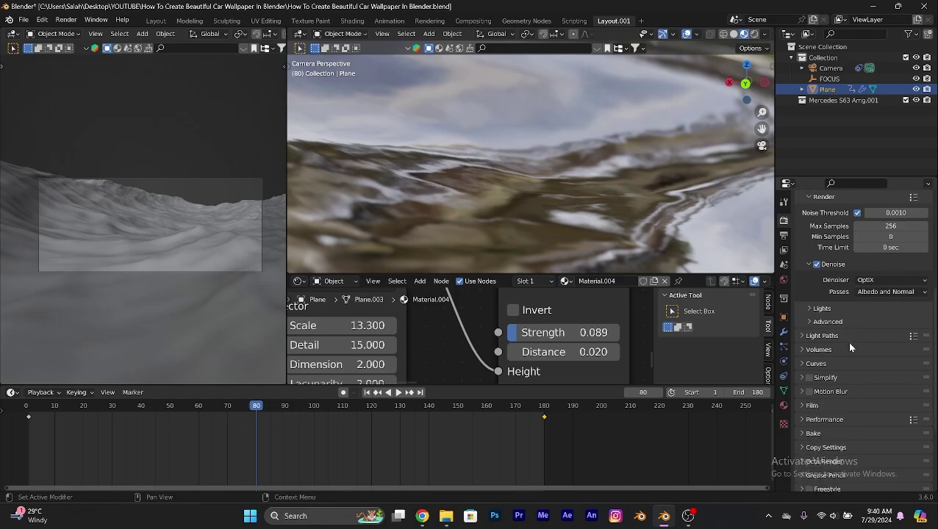
left_click(810, 392)
left_click(802, 392)
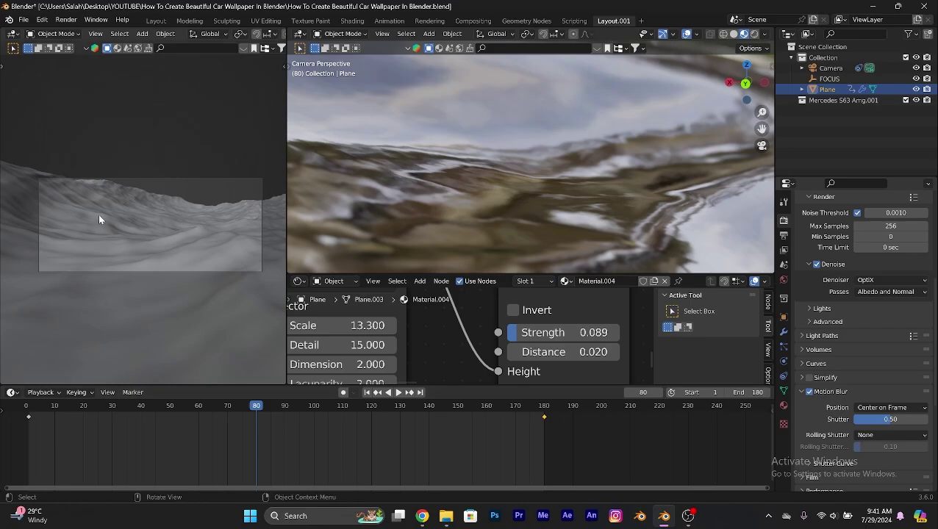
left_click(885, 418)
type("0.")
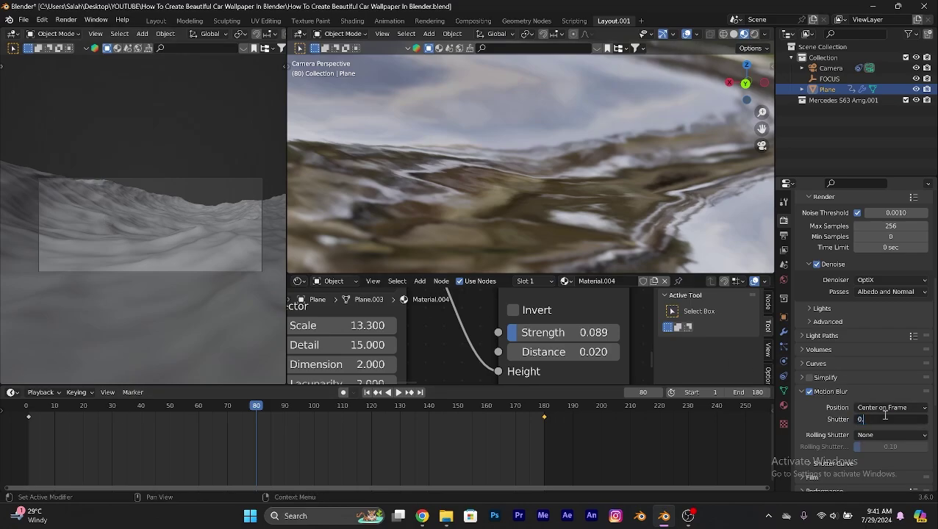
type("39")
key("Return")
Step: Set the render film's Pixel Filter Width to 1.41 px
scroll(851, 416, "down", 3)
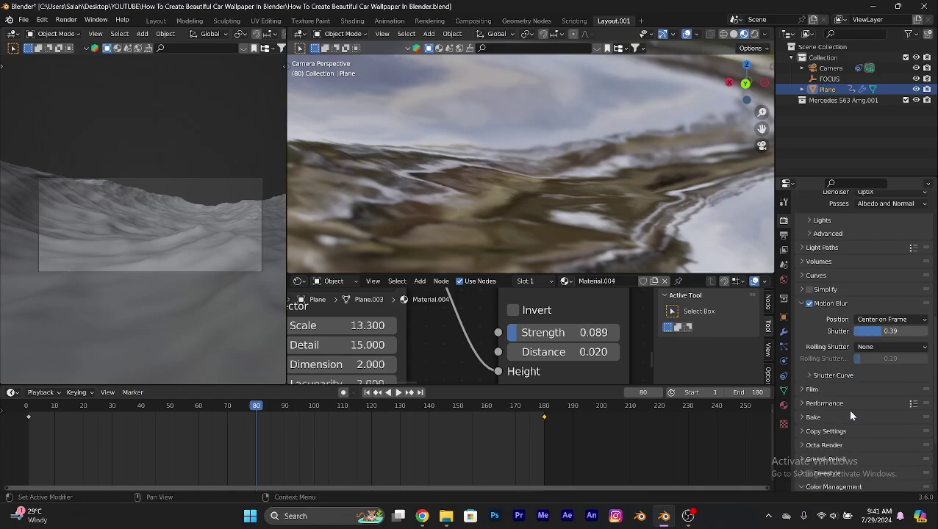
scroll(833, 396, "down", 1)
left_click(813, 360)
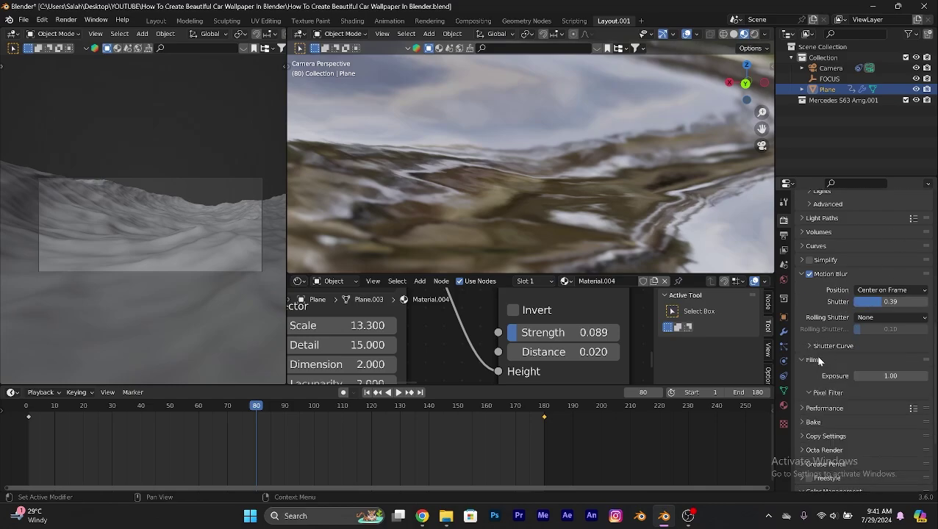
left_click(881, 416)
type("1.")
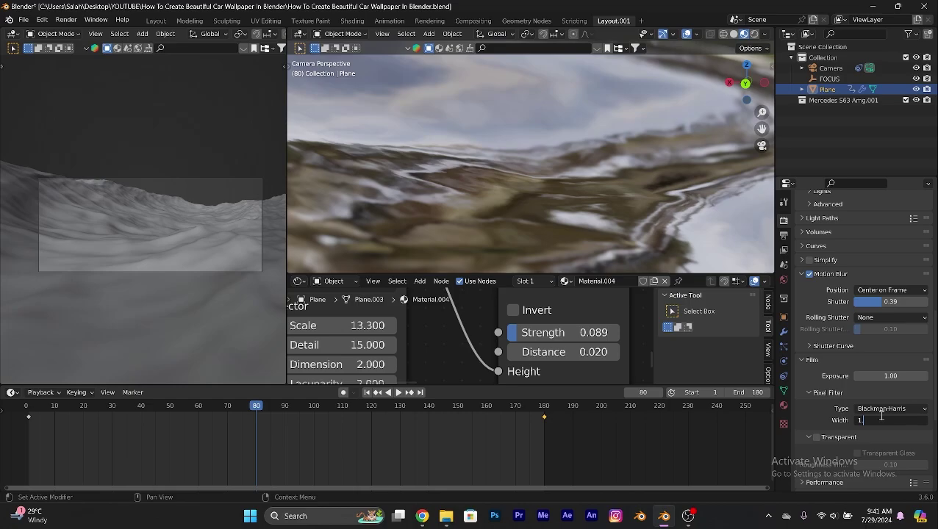
type("41")
key("Return")
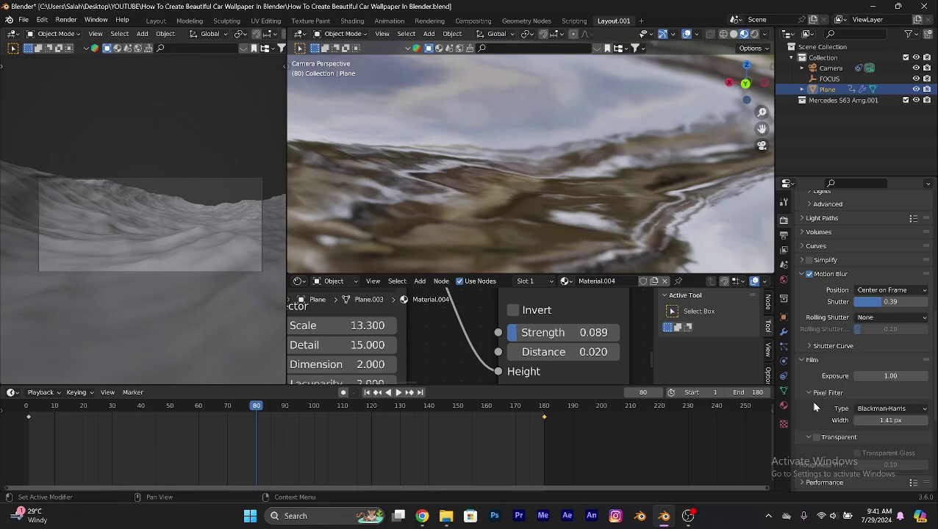
Step: Enable Persistent Data for the final render in the performance settings
scroll(811, 403, "down", 3)
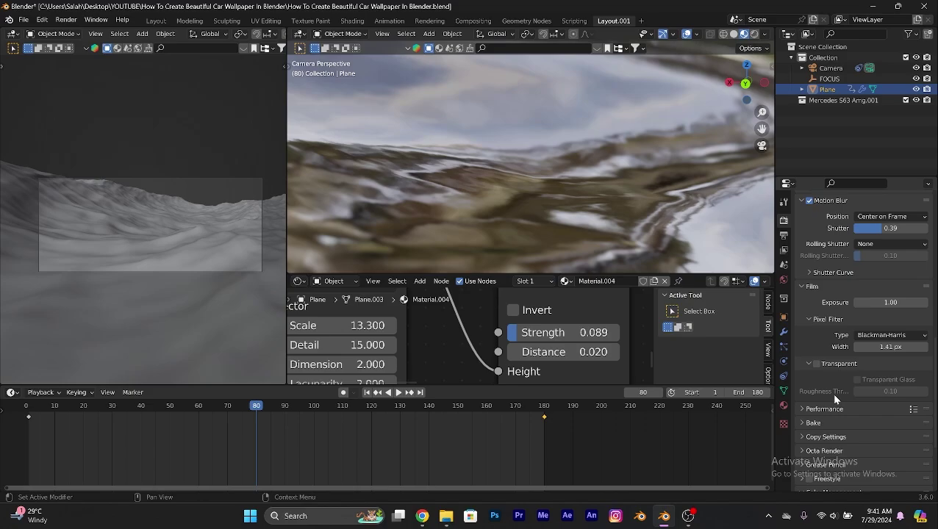
left_click(822, 409)
scroll(837, 389, "down", 3)
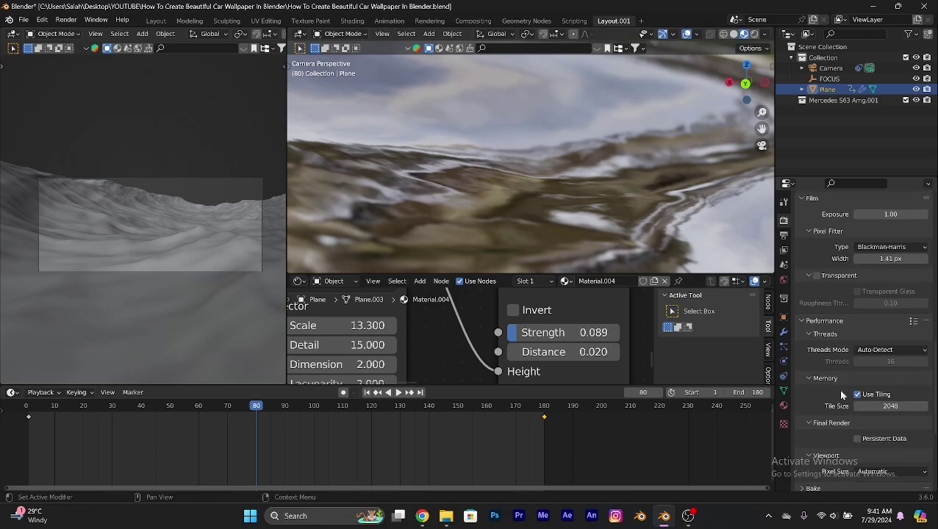
scroll(825, 332, "down", 3)
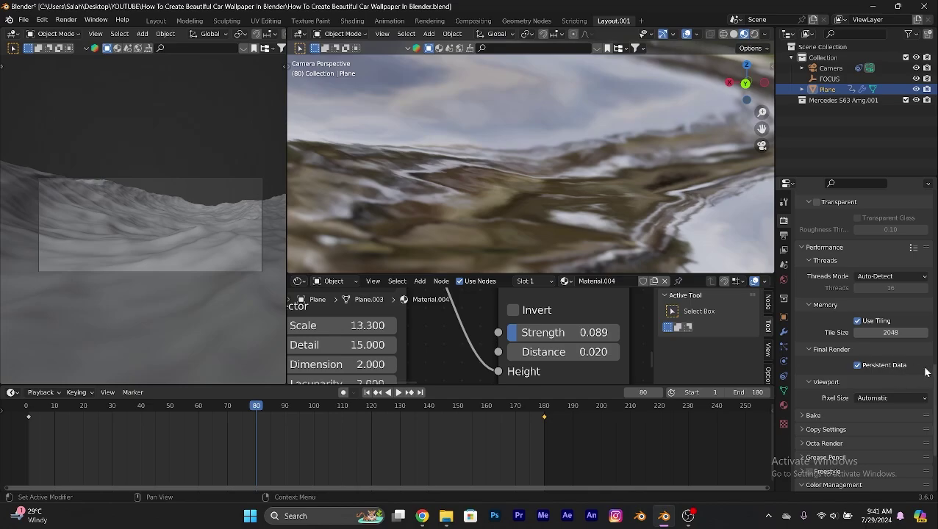
scroll(875, 369, "down", 3)
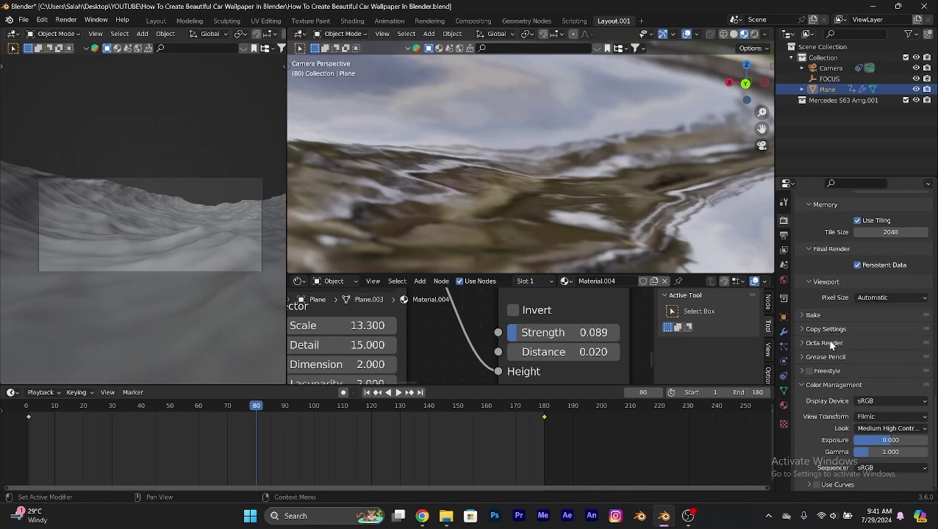
scroll(906, 364, "up", 6)
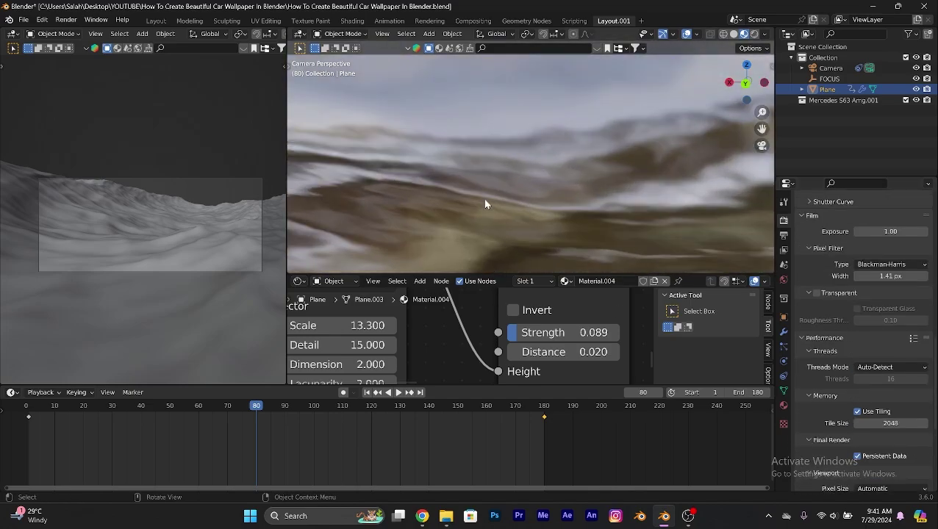
Step: Apply the 4K UW 1600p format preset to set the output resolution to 3840 × 1600 px
left_click(784, 235)
scroll(831, 258, "up", 1)
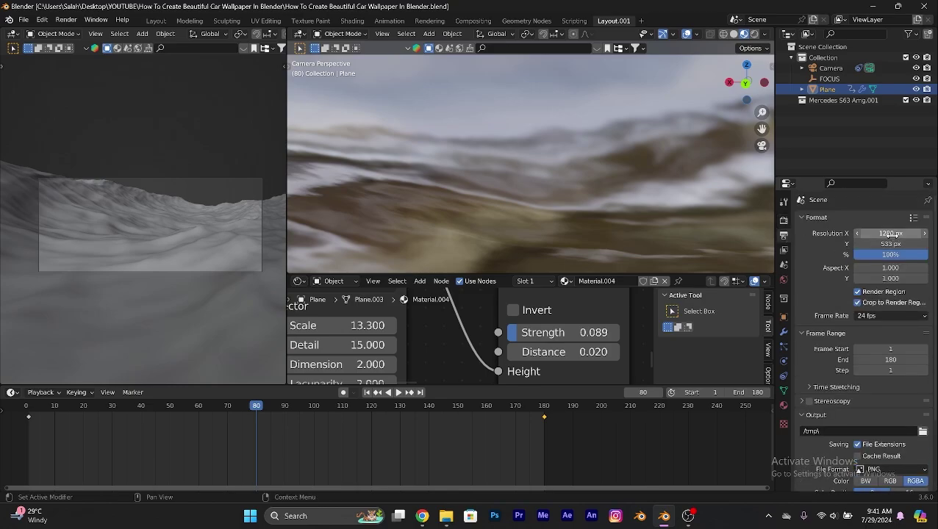
left_click(898, 231)
left_click(901, 230)
left_click(913, 218)
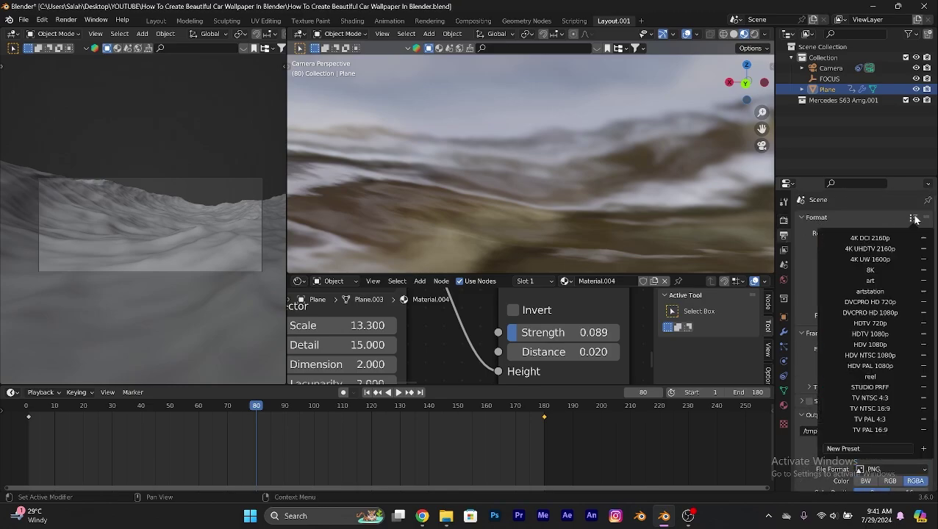
left_click(898, 260)
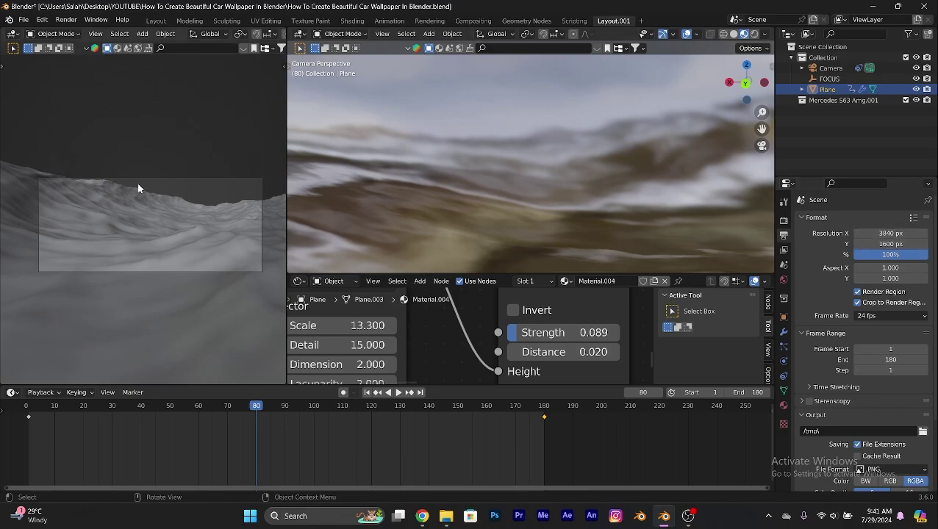
Step: Save the file and render the current frame
key("ctrl+s")
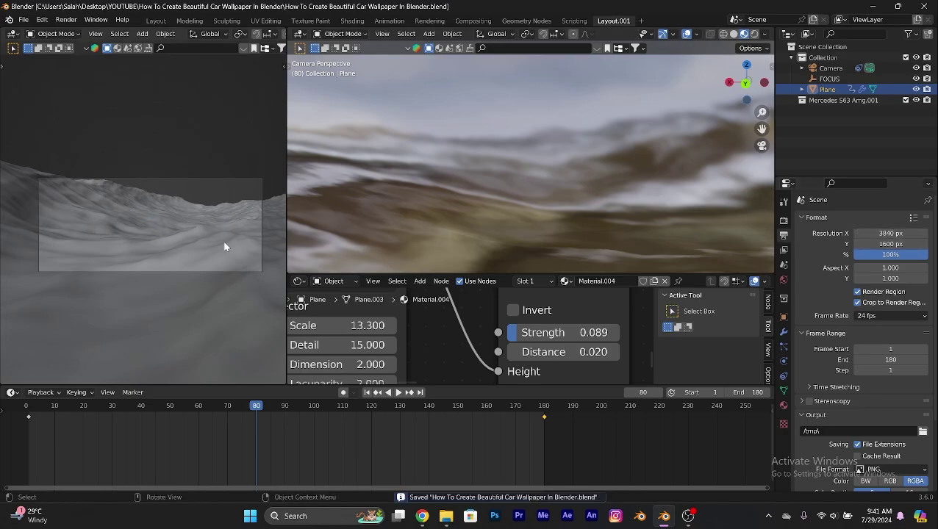
key("F12")
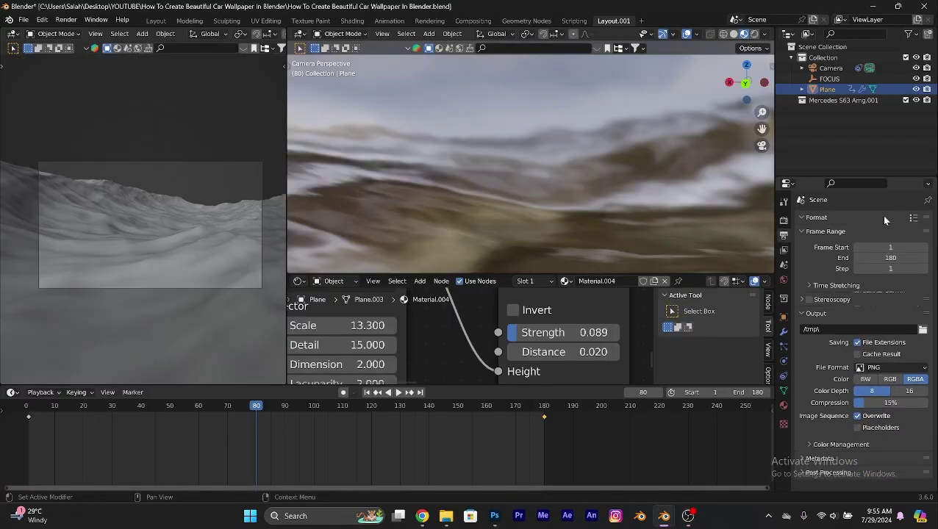
Step: Apply the 4K UHDTV 2160p format preset for a desktop output resolution of 3840 × 2160 px
left_click(881, 215)
left_click(911, 218)
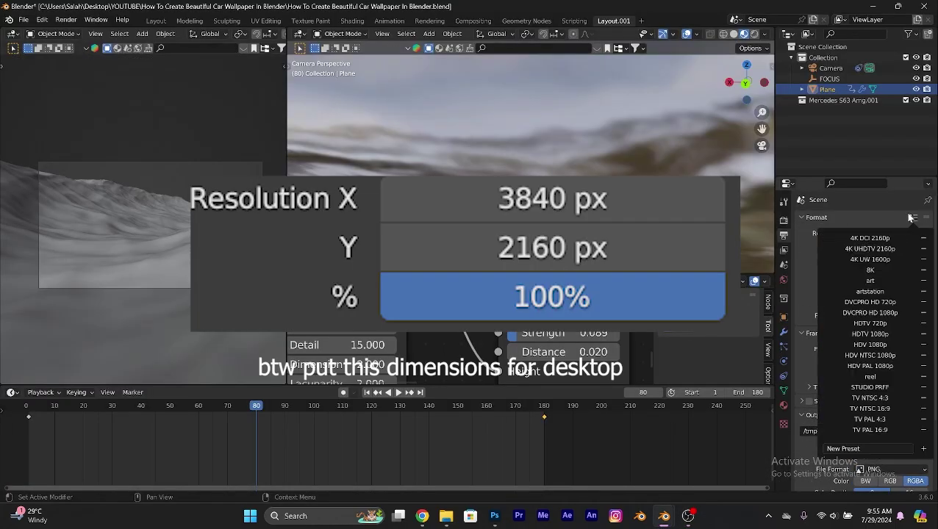
left_click(881, 252)
left_click(913, 217)
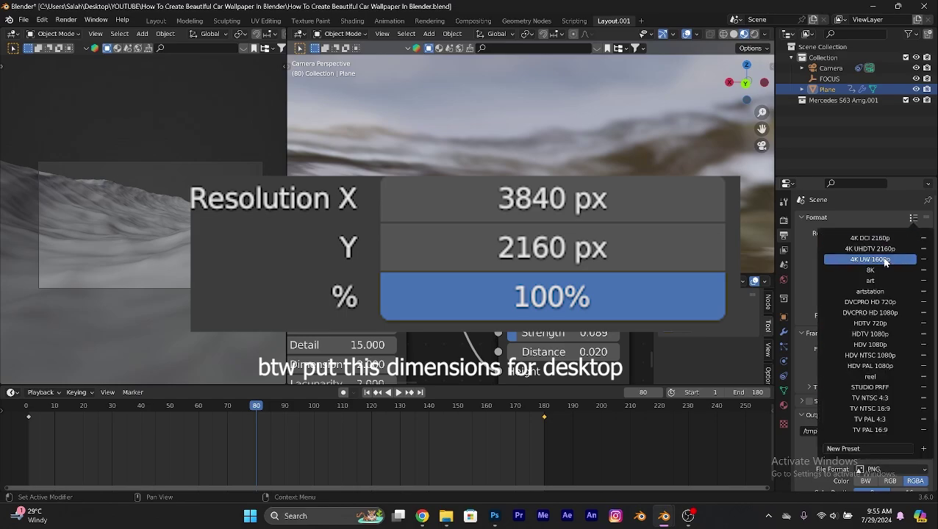